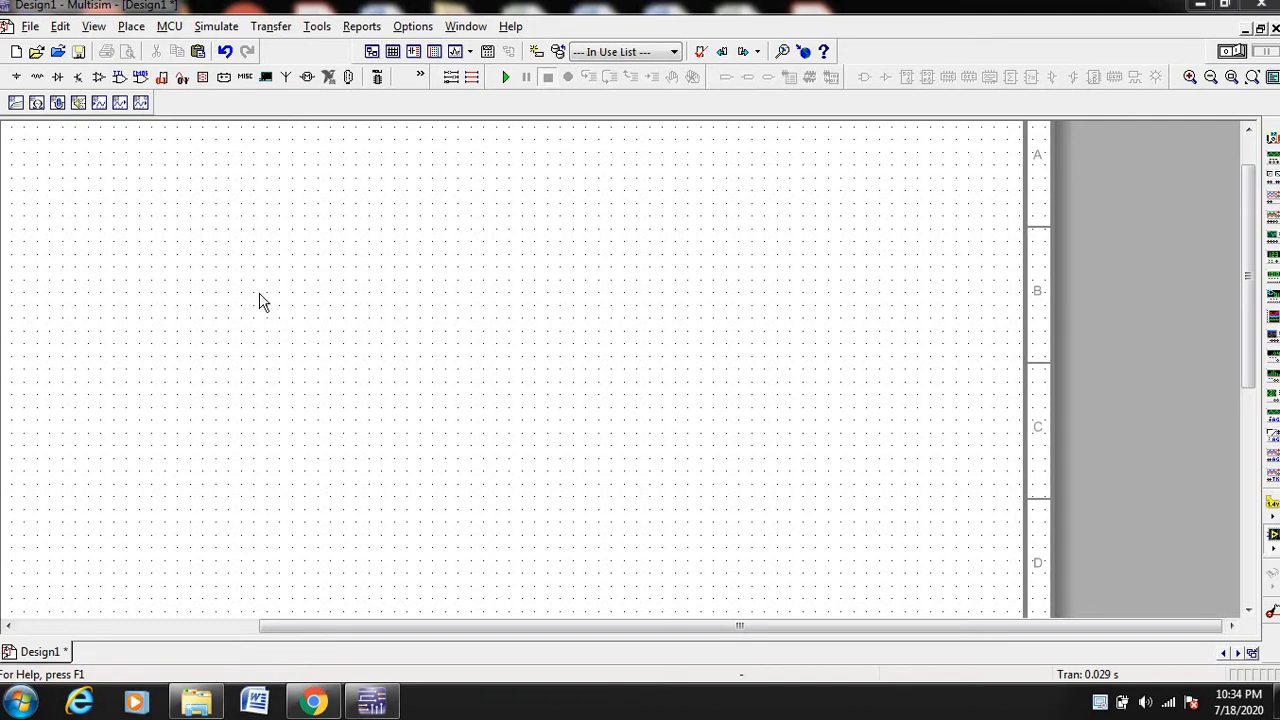
Step: Place a 1.0 kΩ resistor from the Basic group in the upper part of the schematic
left_click(37, 78)
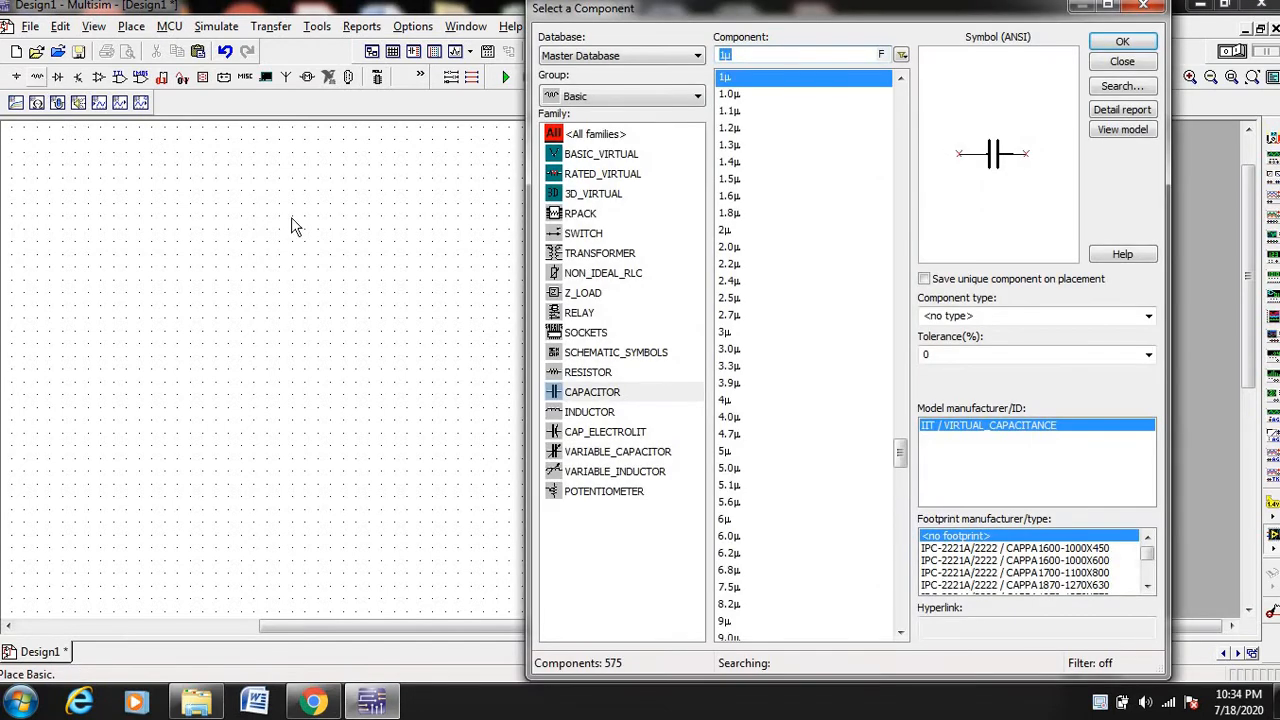
left_click(576, 374)
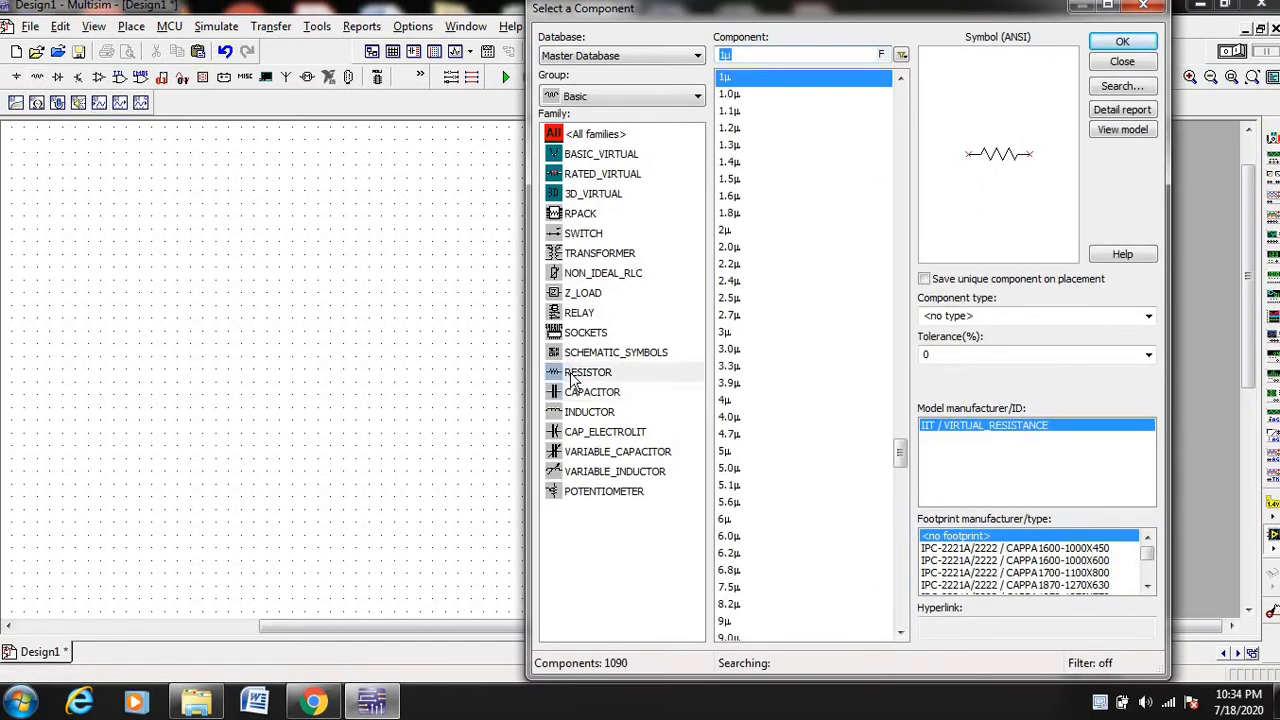
left_click(1118, 44)
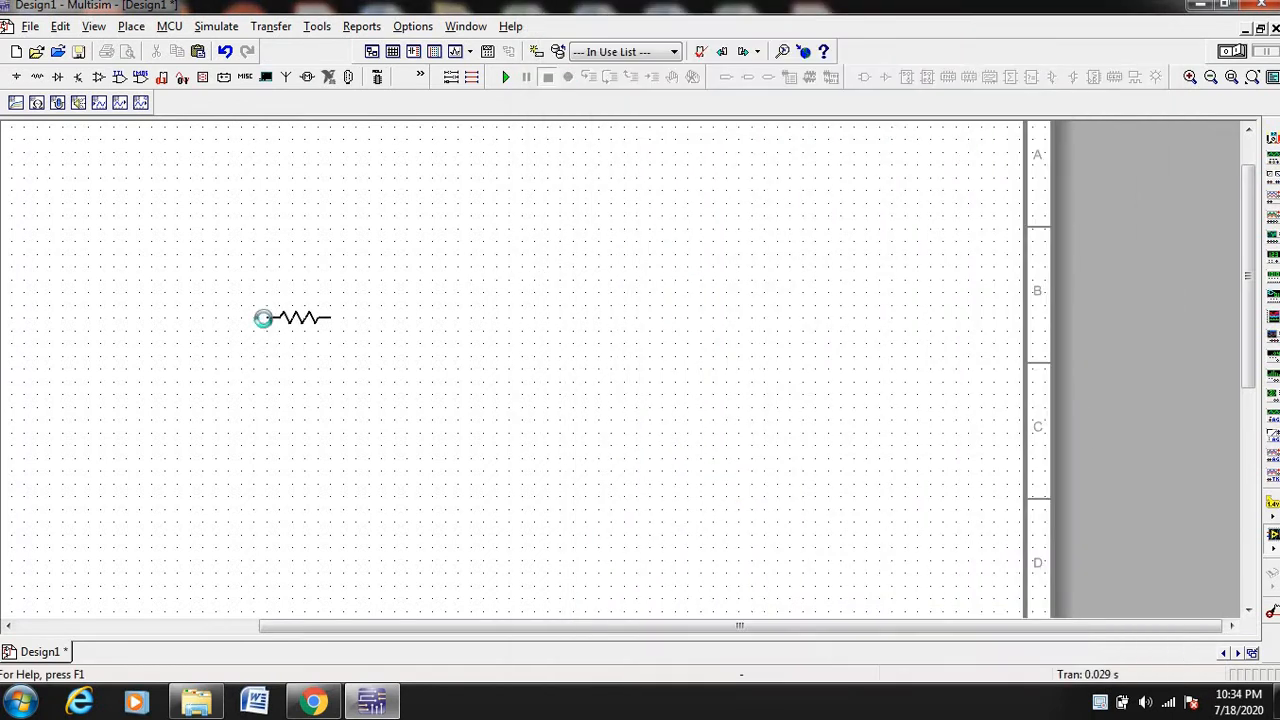
left_click(266, 318)
left_click(1143, 8)
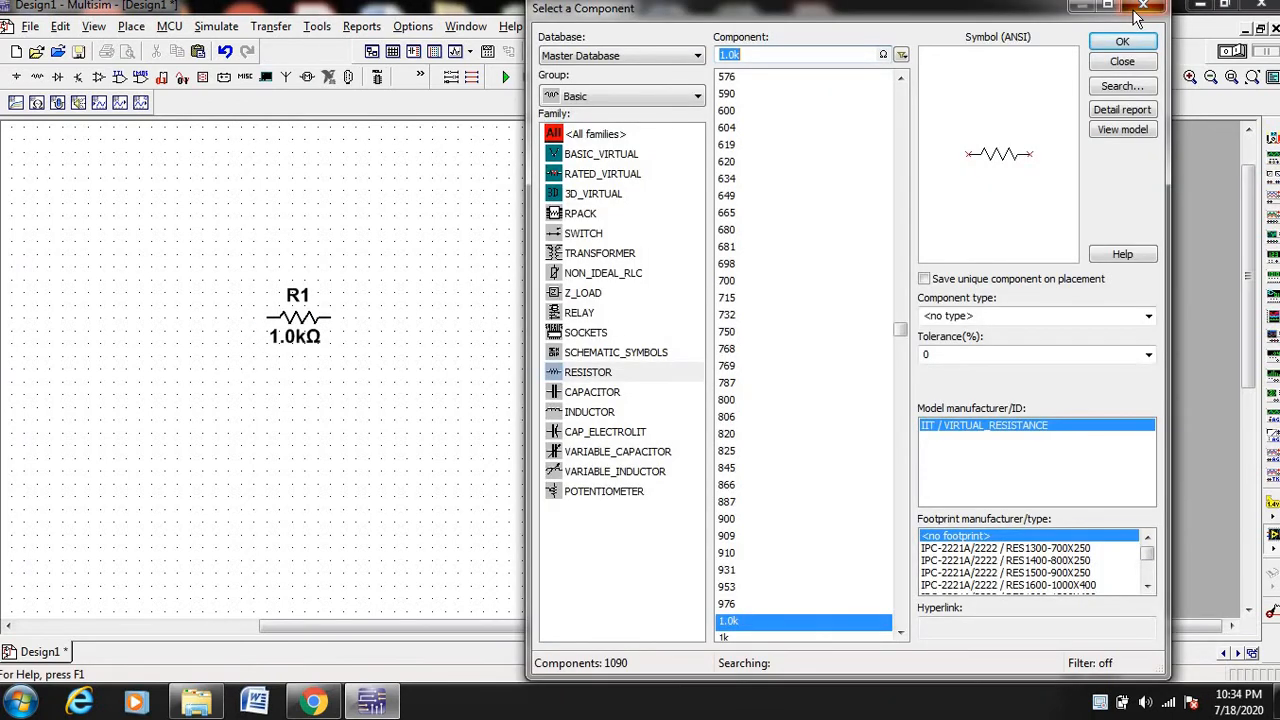
Step: Set the resistance of R1 to 1.0 MΩ
double_click(306, 344)
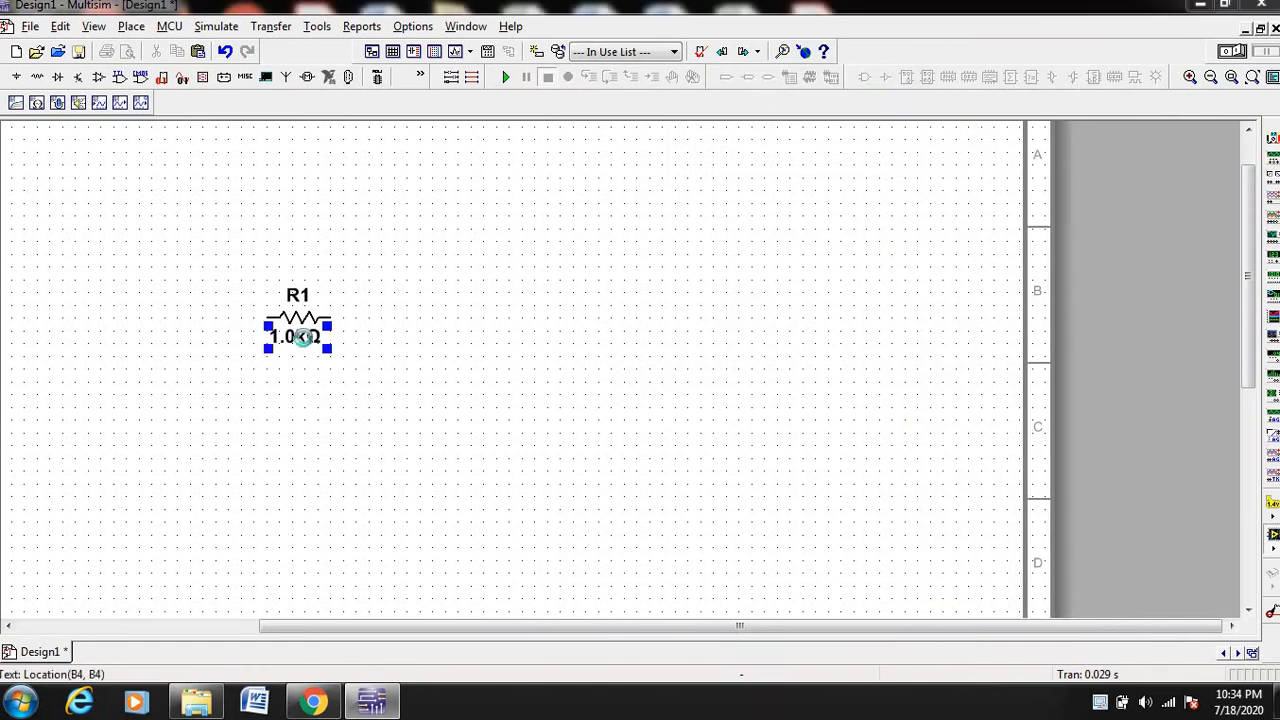
left_click(604, 157)
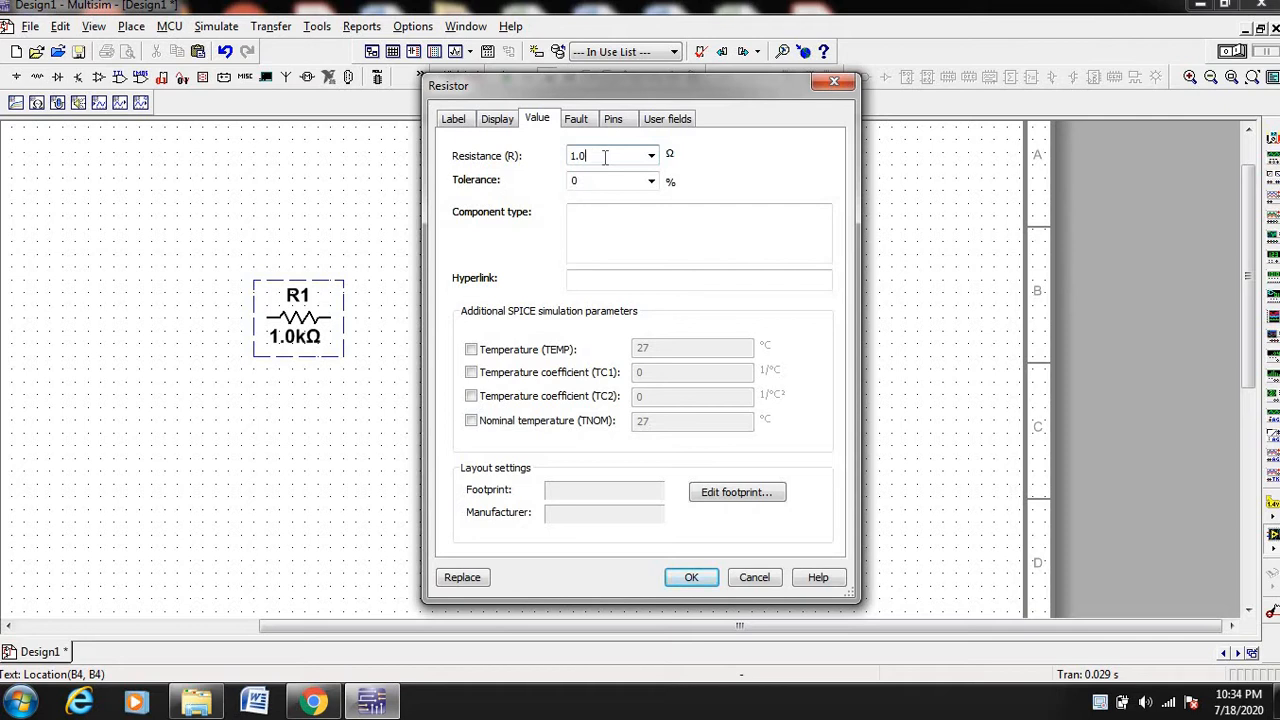
left_click(693, 568)
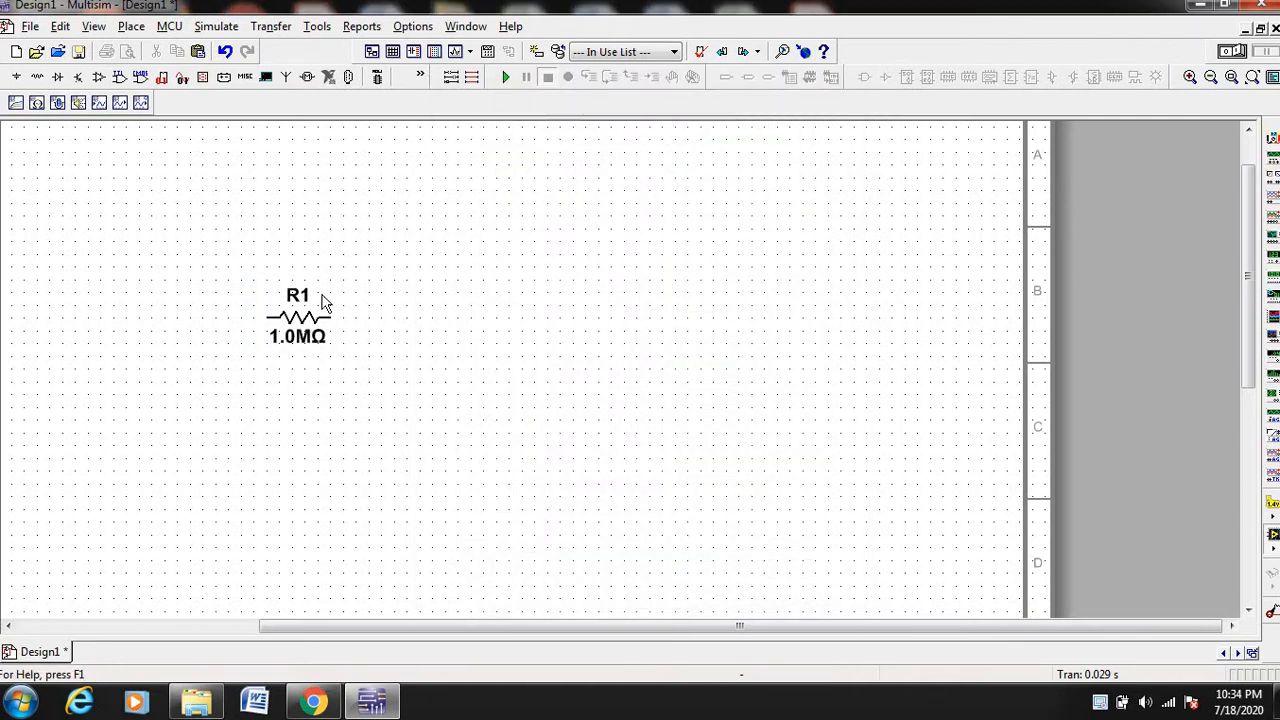
Step: Duplicate R1 to a spot below and to its right, and rotate the copy 90° clockwise to stand vertically
left_click(323, 303)
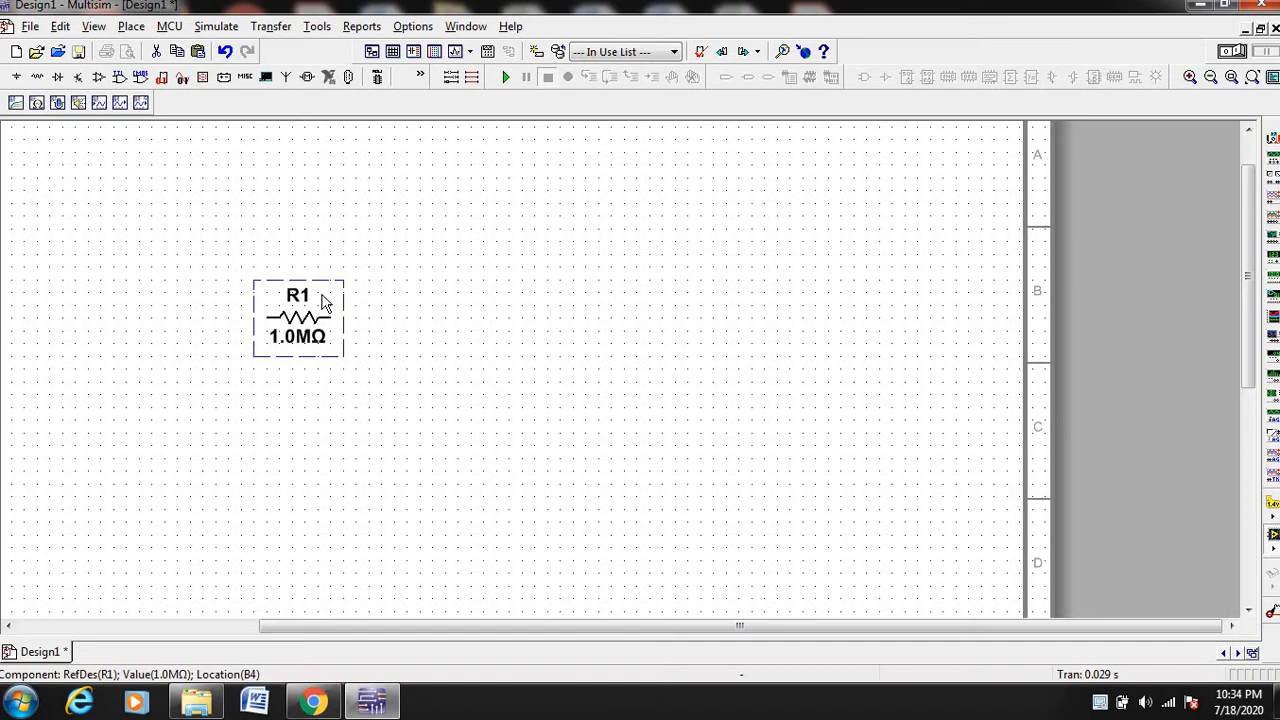
key("ctrl+c")
key("ctrl+v")
left_click(358, 407)
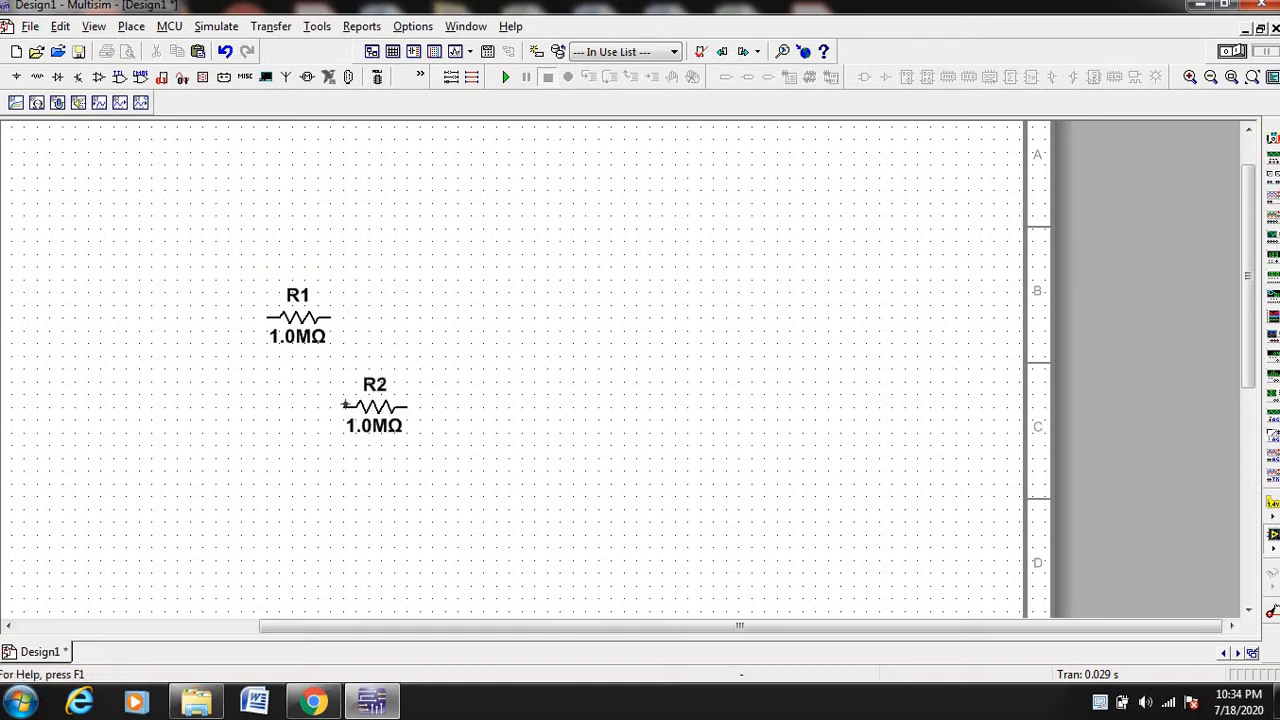
left_click(405, 392)
key("ctrl+r")
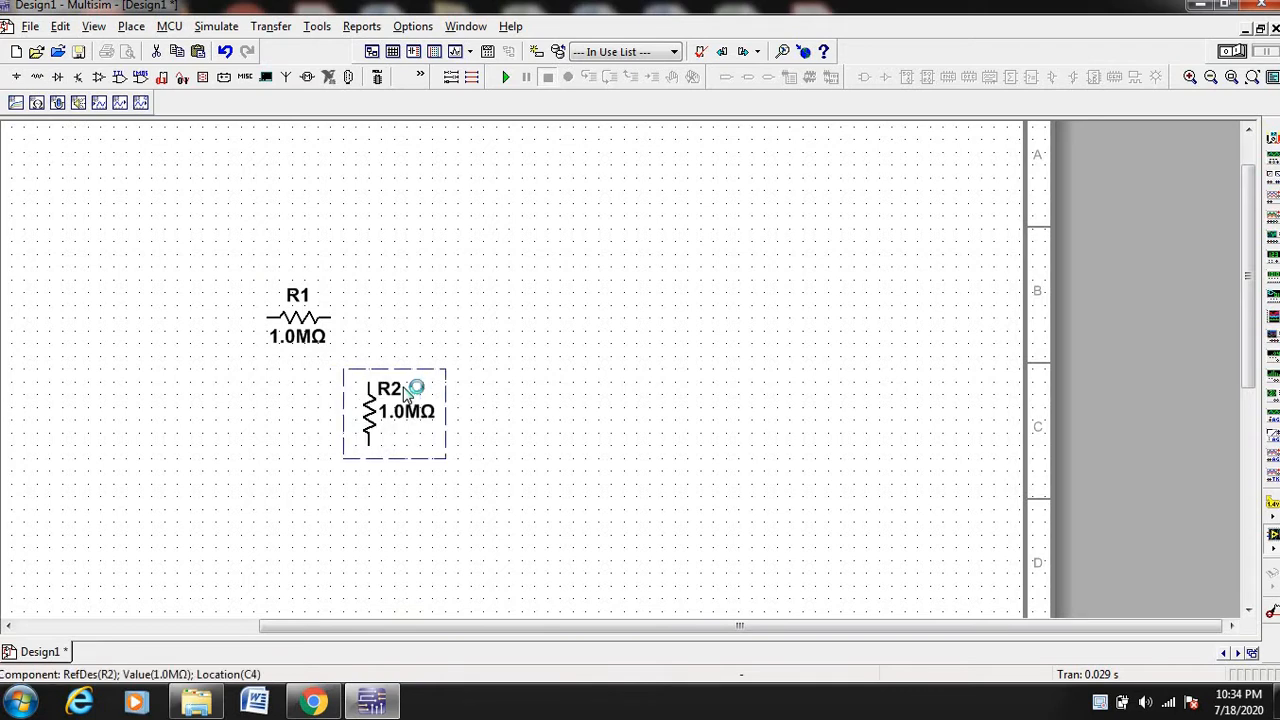
left_click(505, 436)
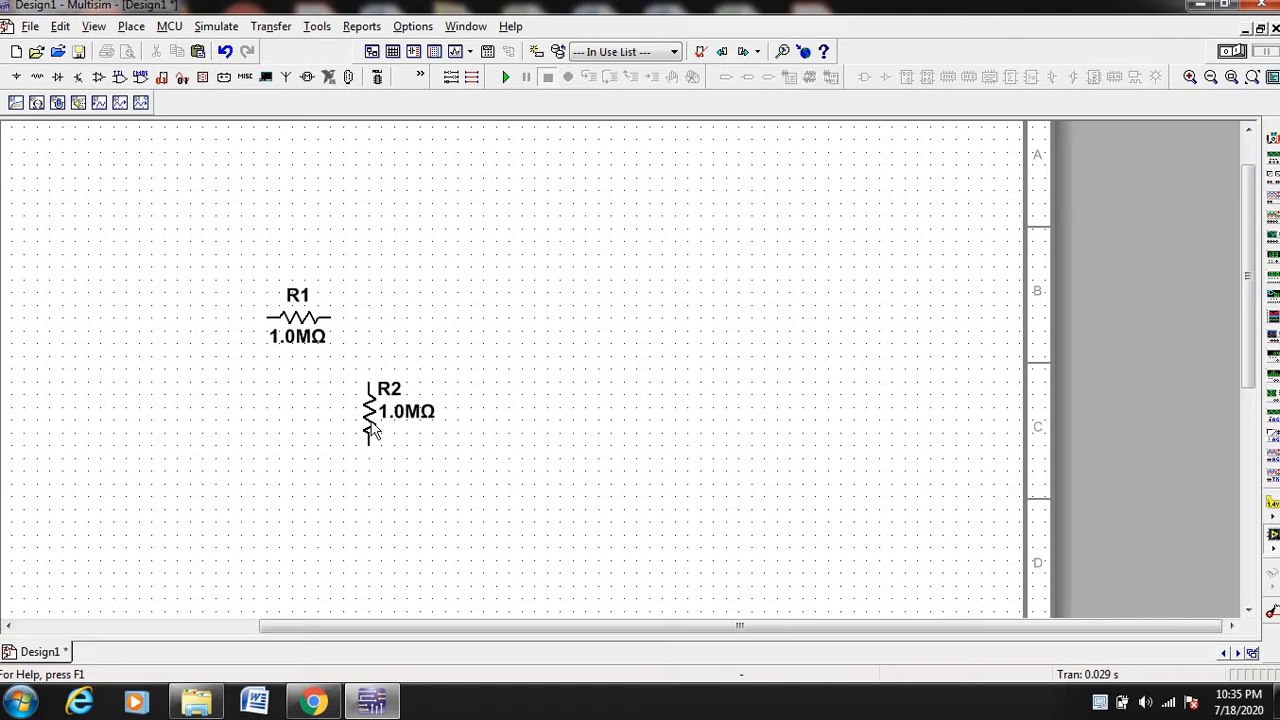
Step: Place a STEP_VOLTAGE source from the SIGNAL_VOLTAGE_SOURCES family to the left of the two resistors
left_click(16, 78)
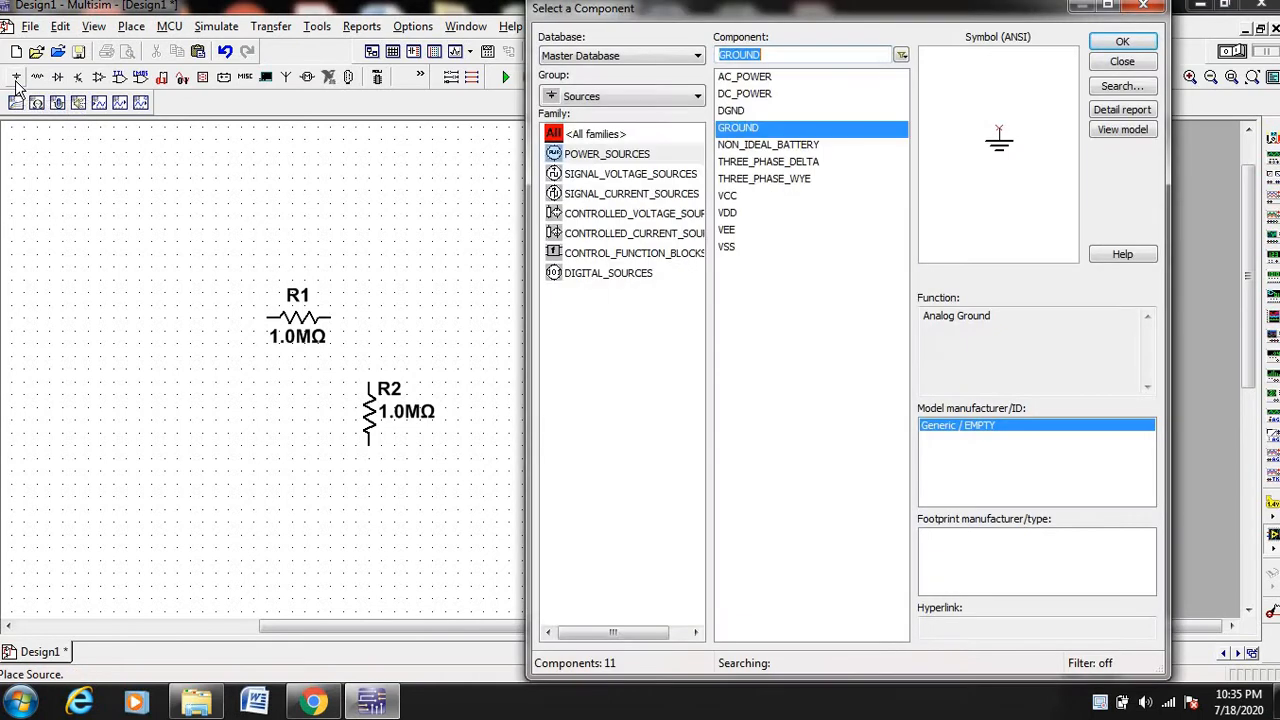
left_click(593, 175)
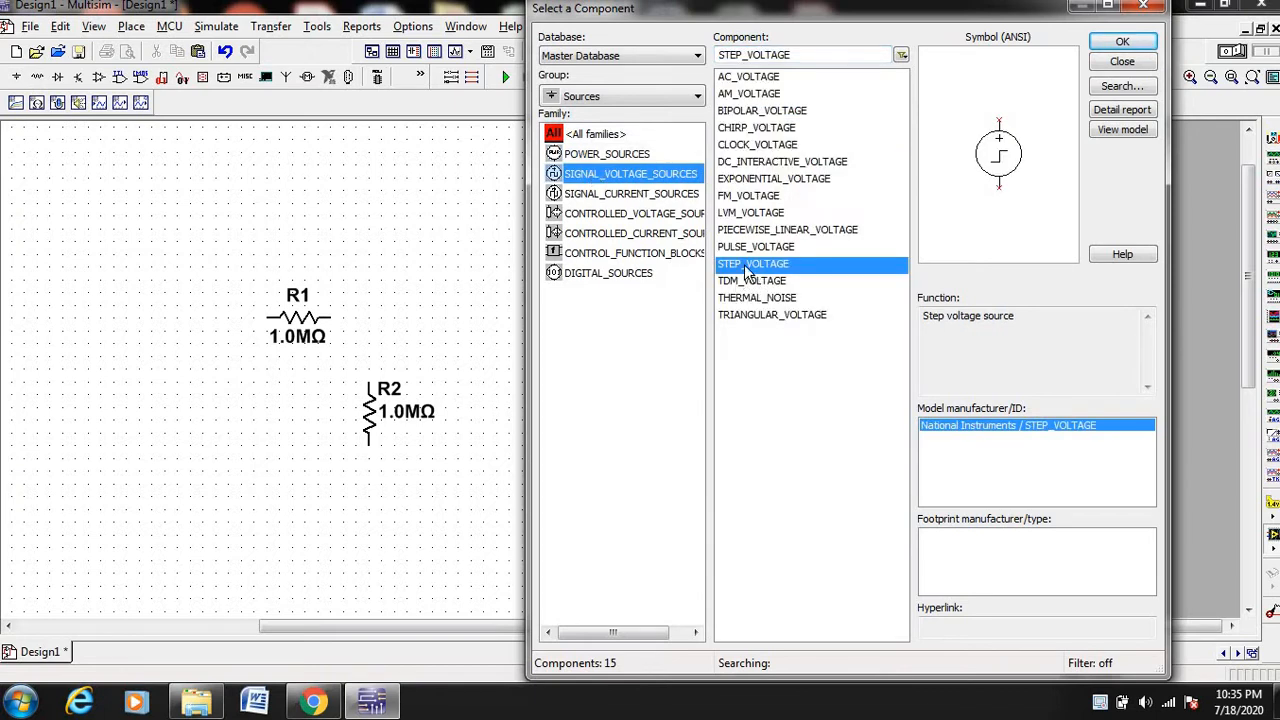
left_click(1124, 43)
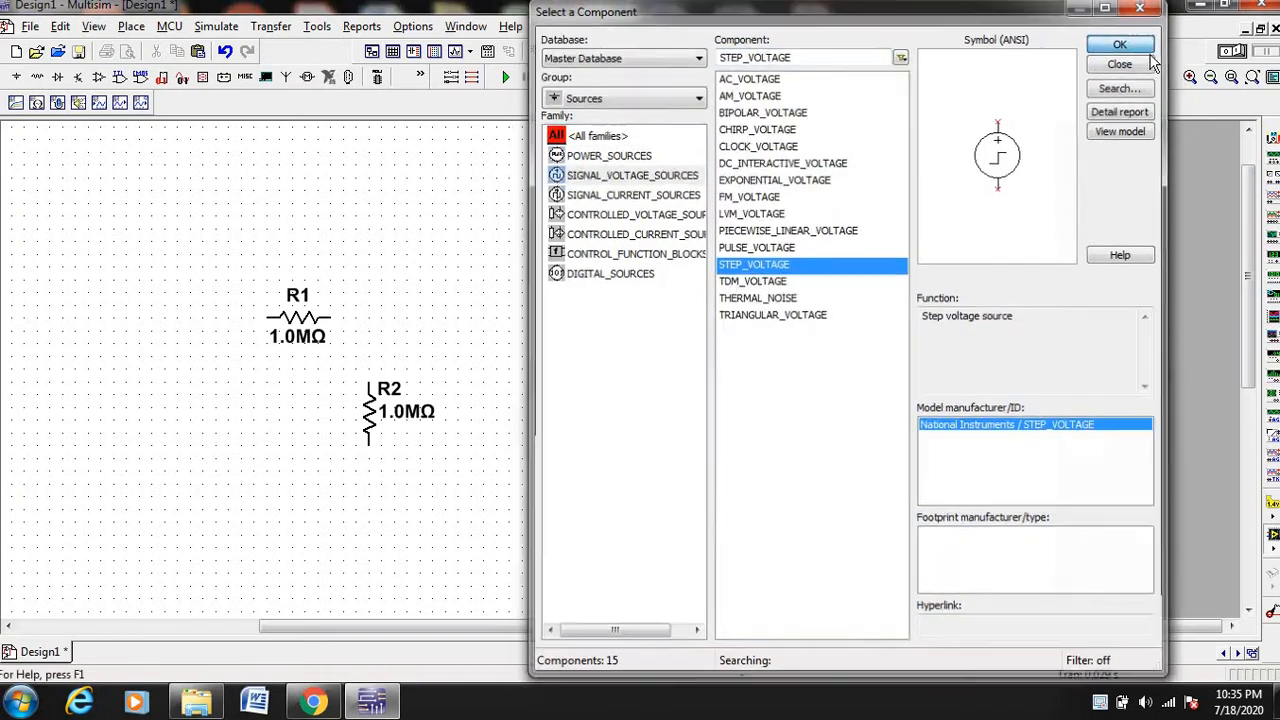
left_click(158, 470)
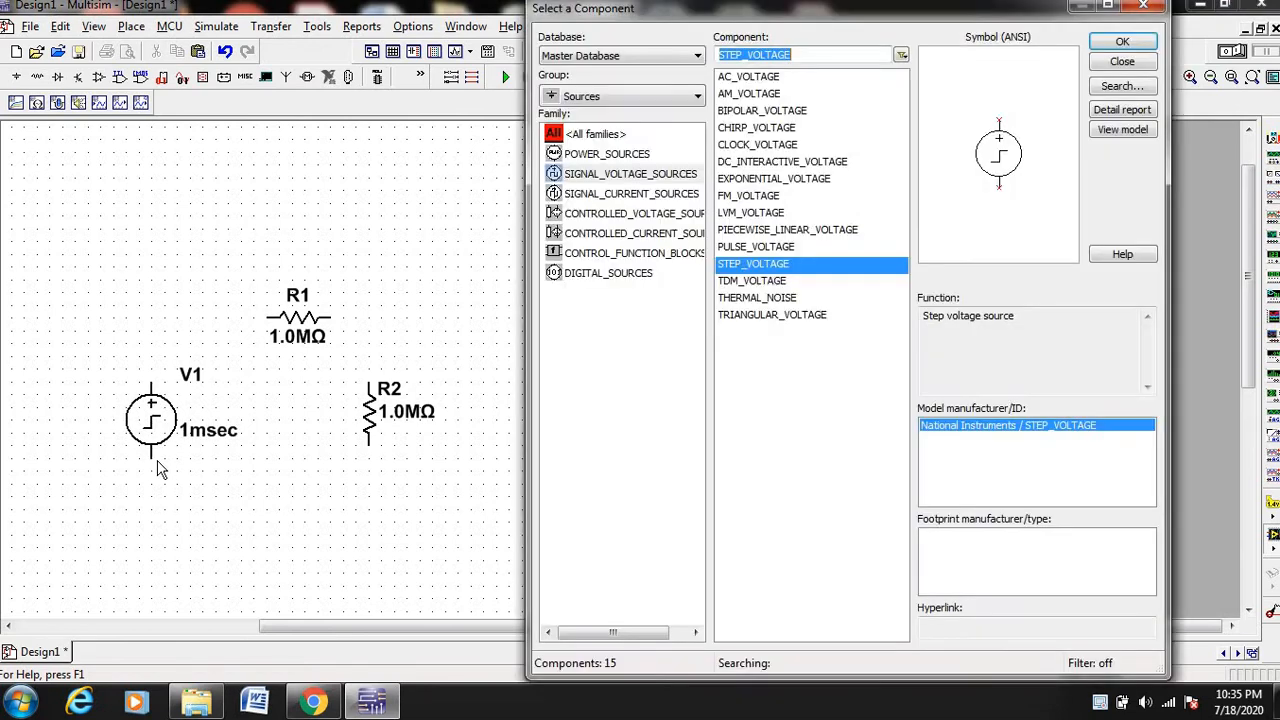
left_click(1142, 9)
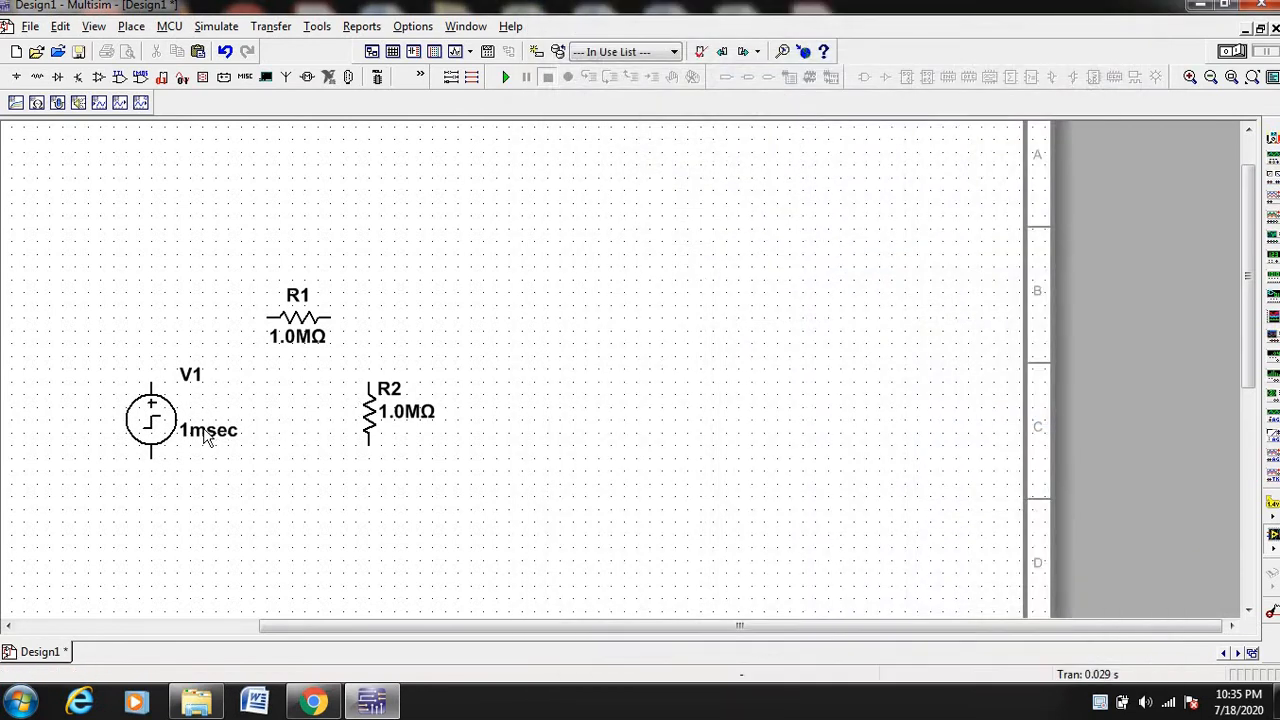
Step: Set the step time of voltage source V1 to 0 msec
double_click(202, 430)
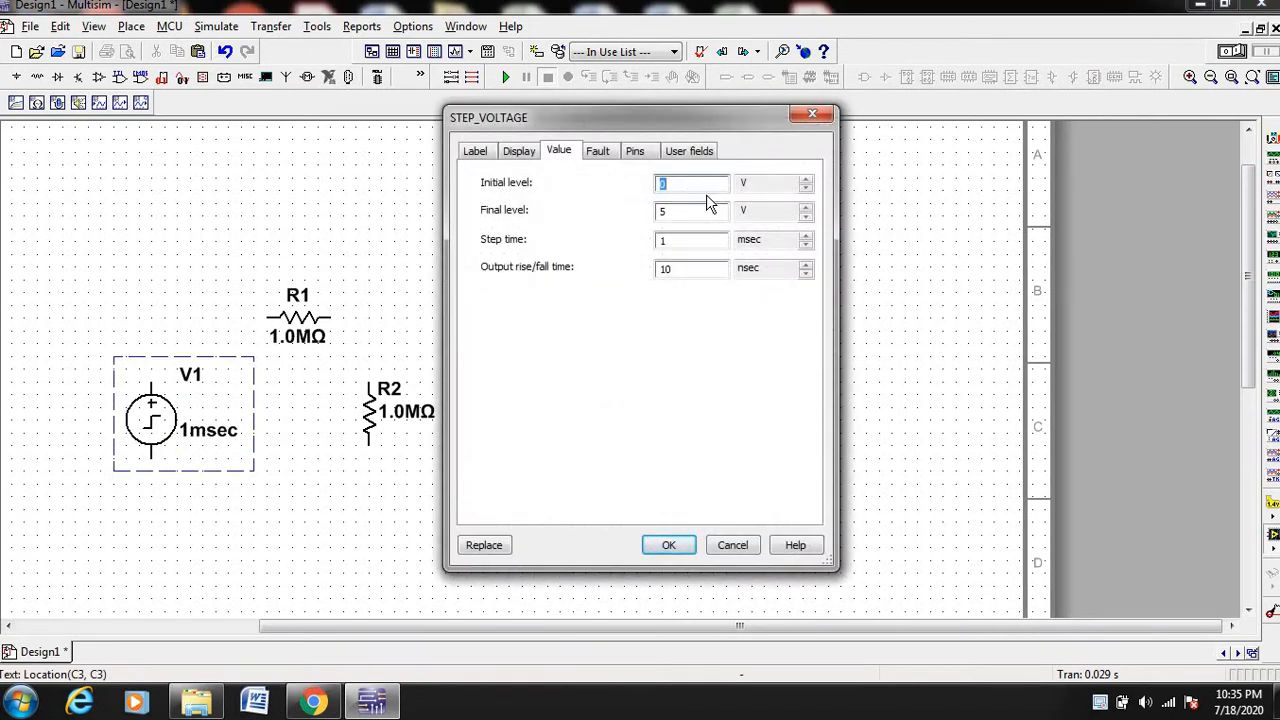
left_click(682, 215)
type("0")
left_click(679, 548)
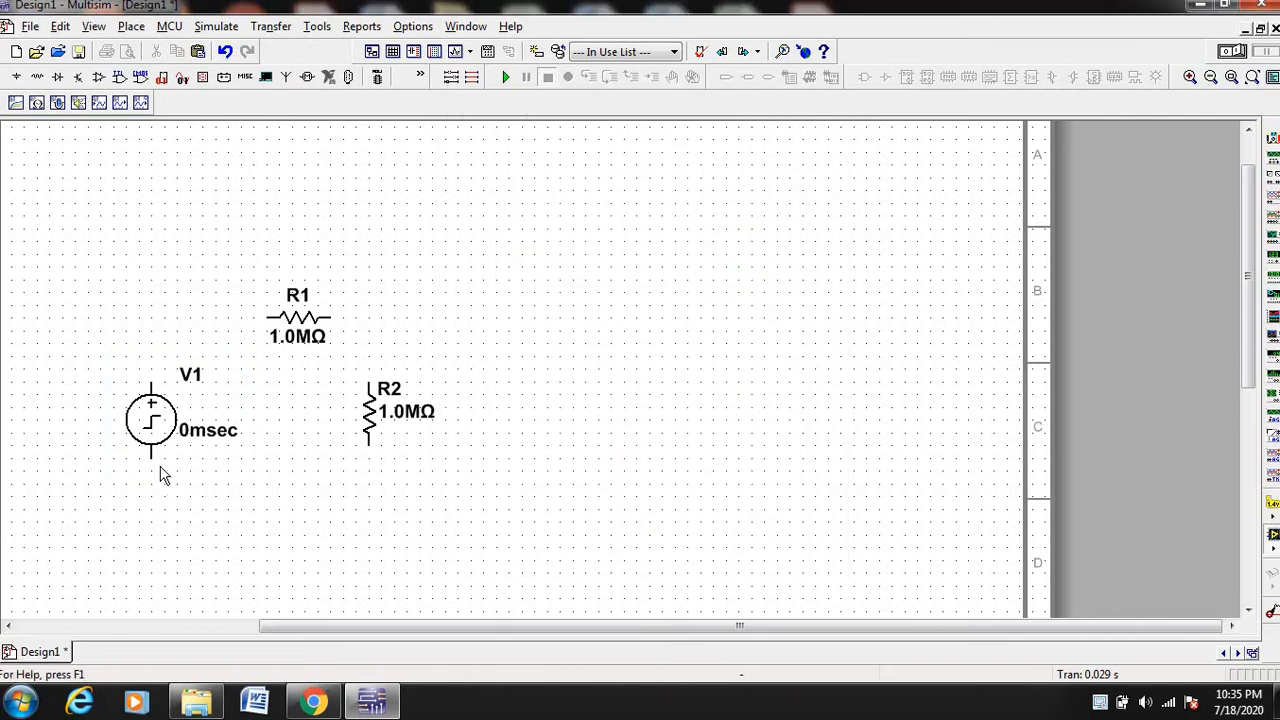
Step: Place a GROUND symbol from the POWER_SOURCES family directly below the step voltage source
left_click(15, 79)
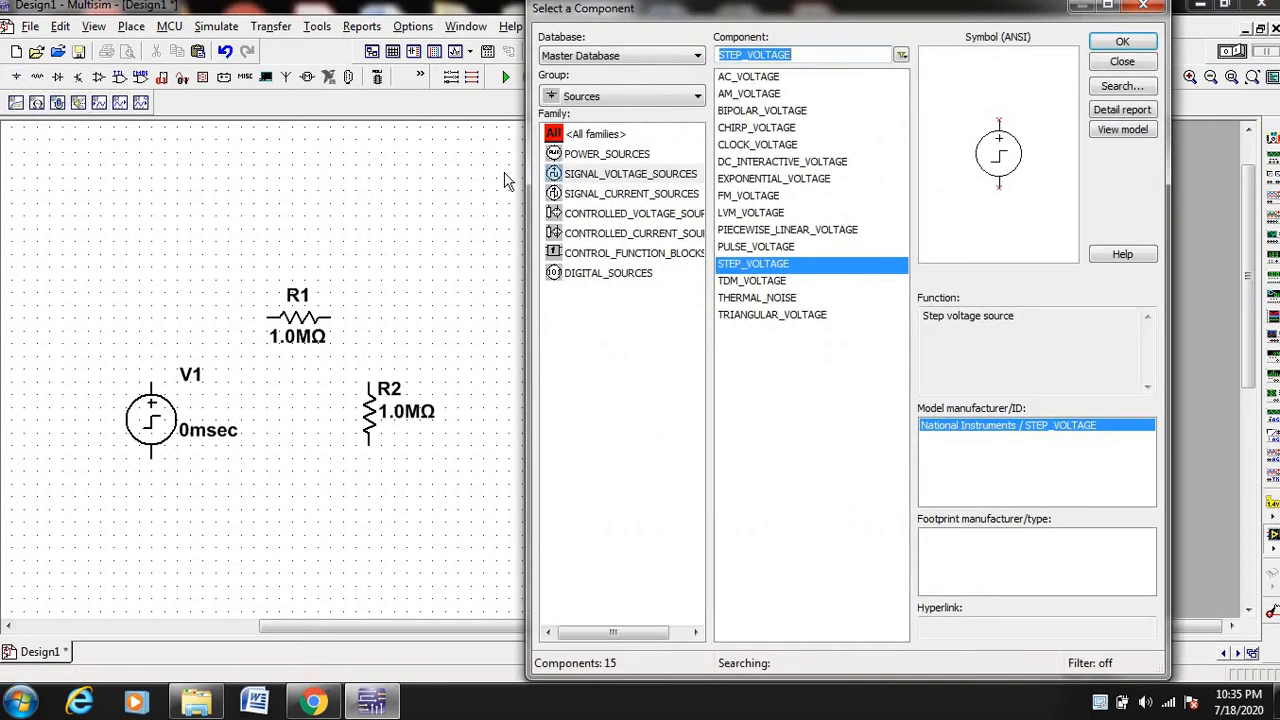
left_click(590, 176)
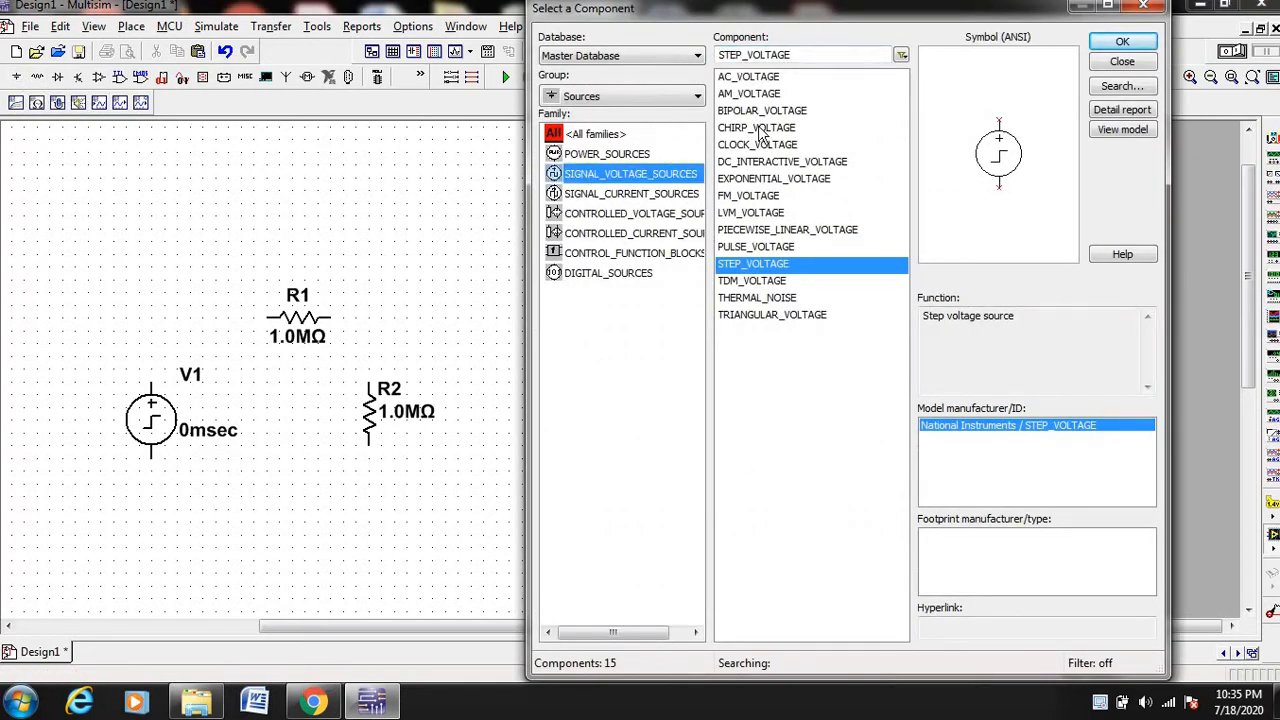
left_click(633, 156)
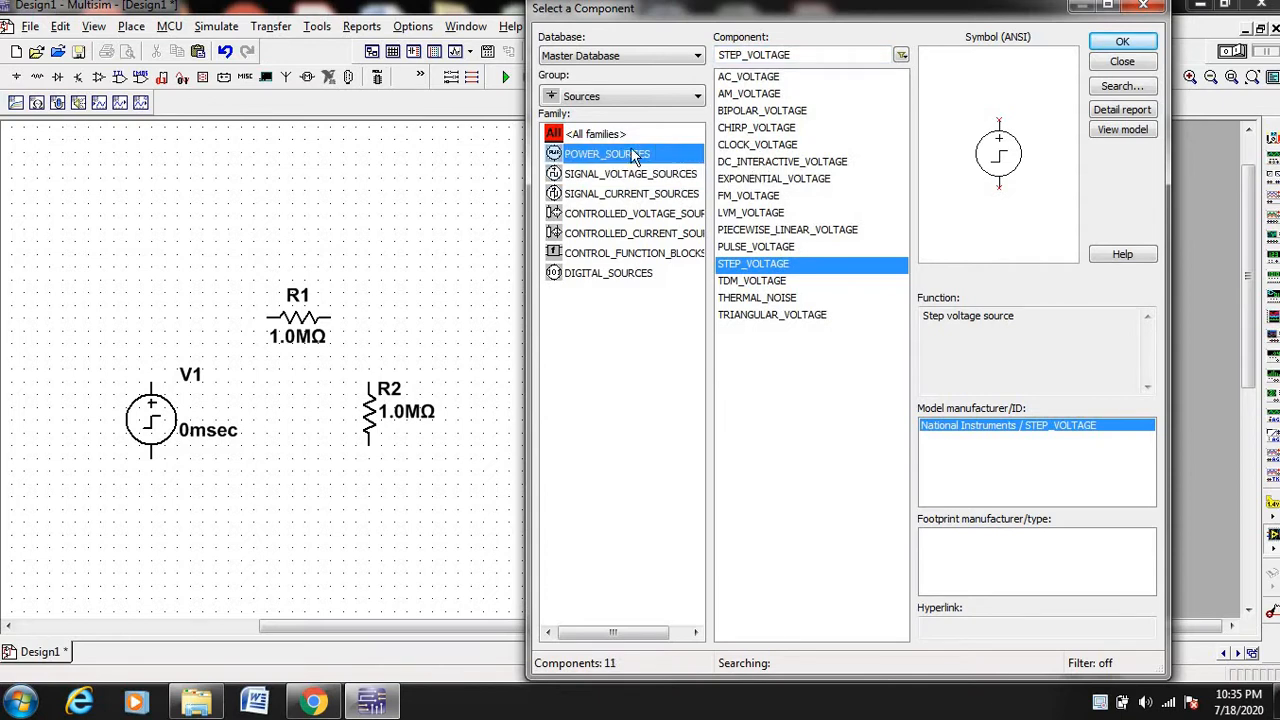
left_click(1124, 41)
left_click(160, 525)
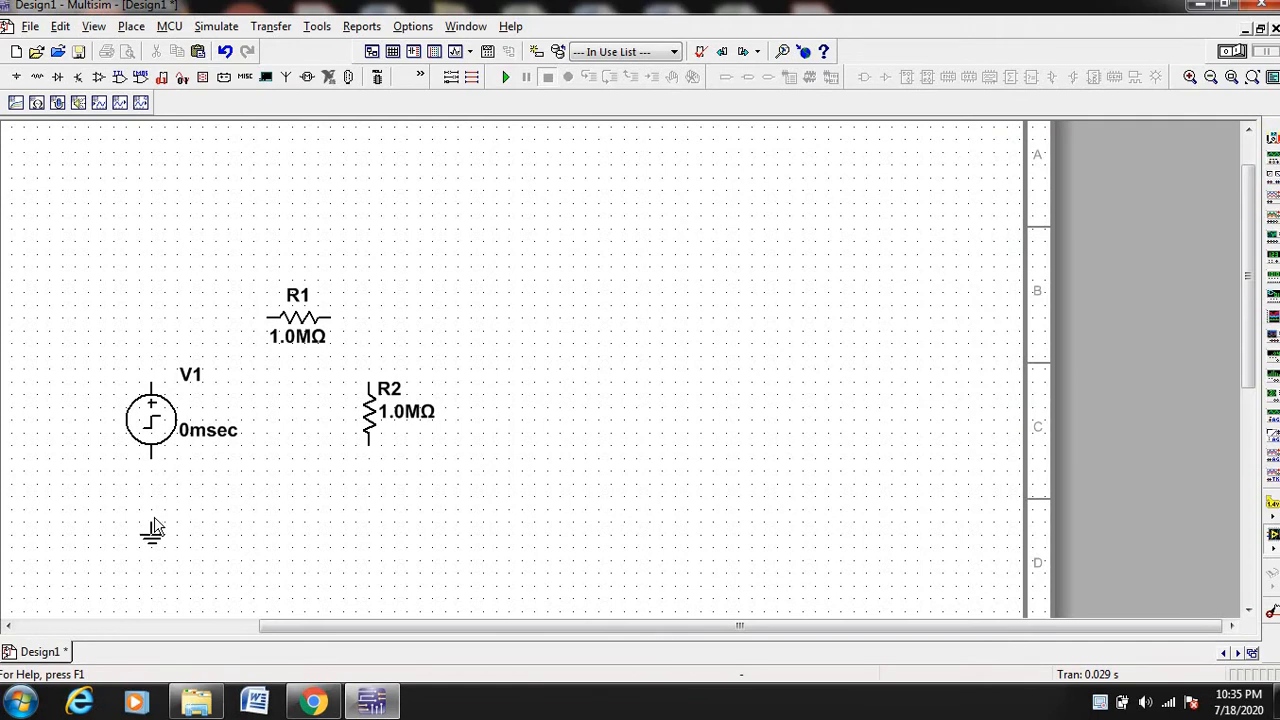
left_click(152, 530)
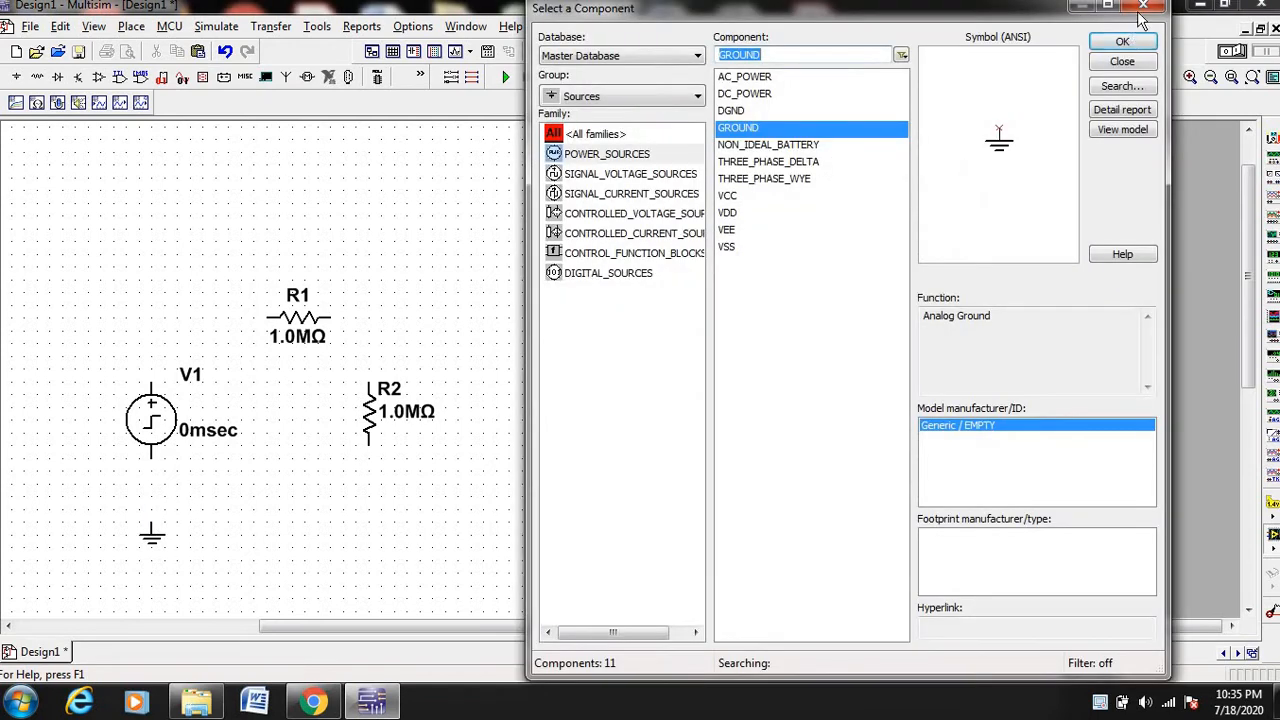
left_click(1145, 12)
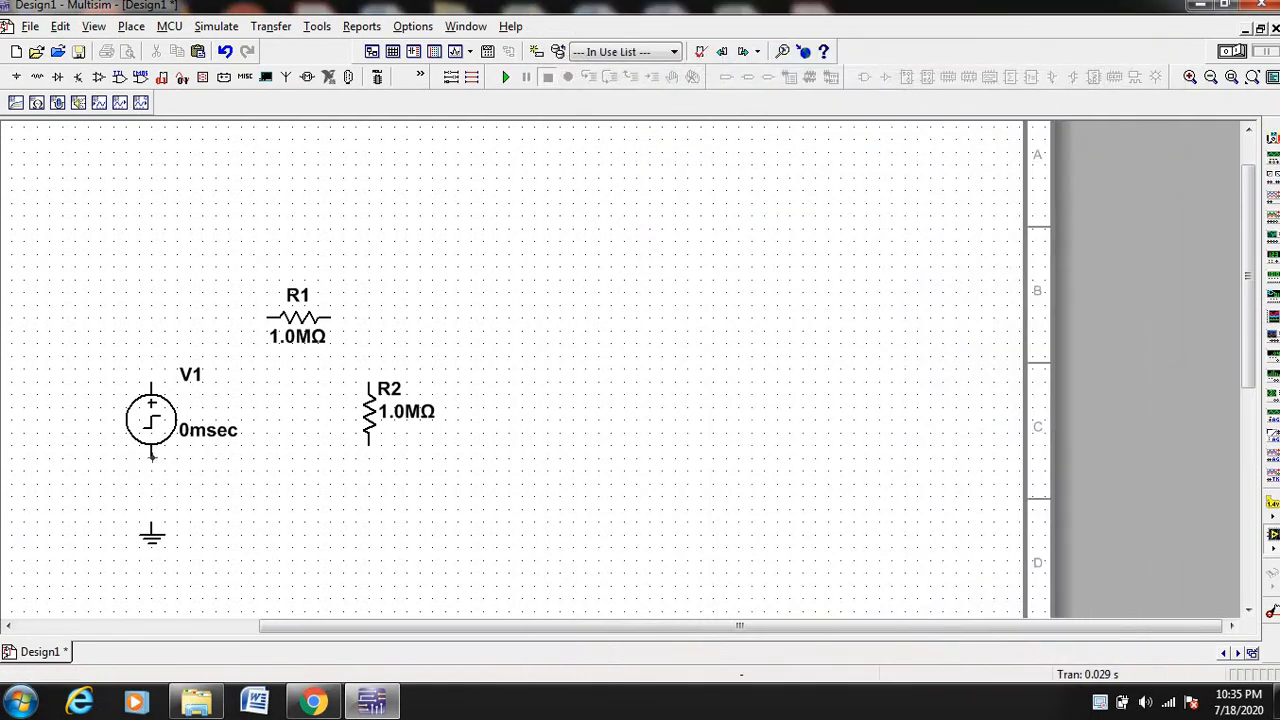
Step: Wire V1, R1 and R2 into a series loop, with the ground tied to the source's negative terminal
left_click(151, 456)
left_click(152, 519)
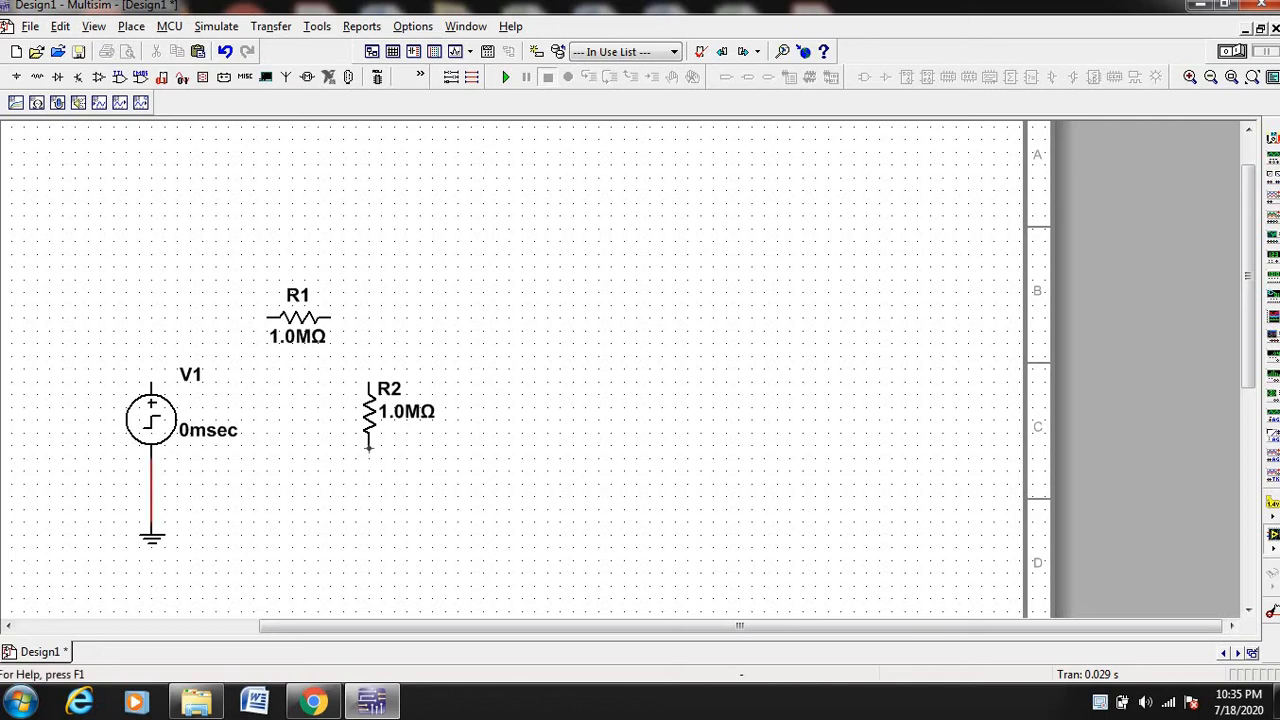
left_click(369, 444)
left_click(153, 496)
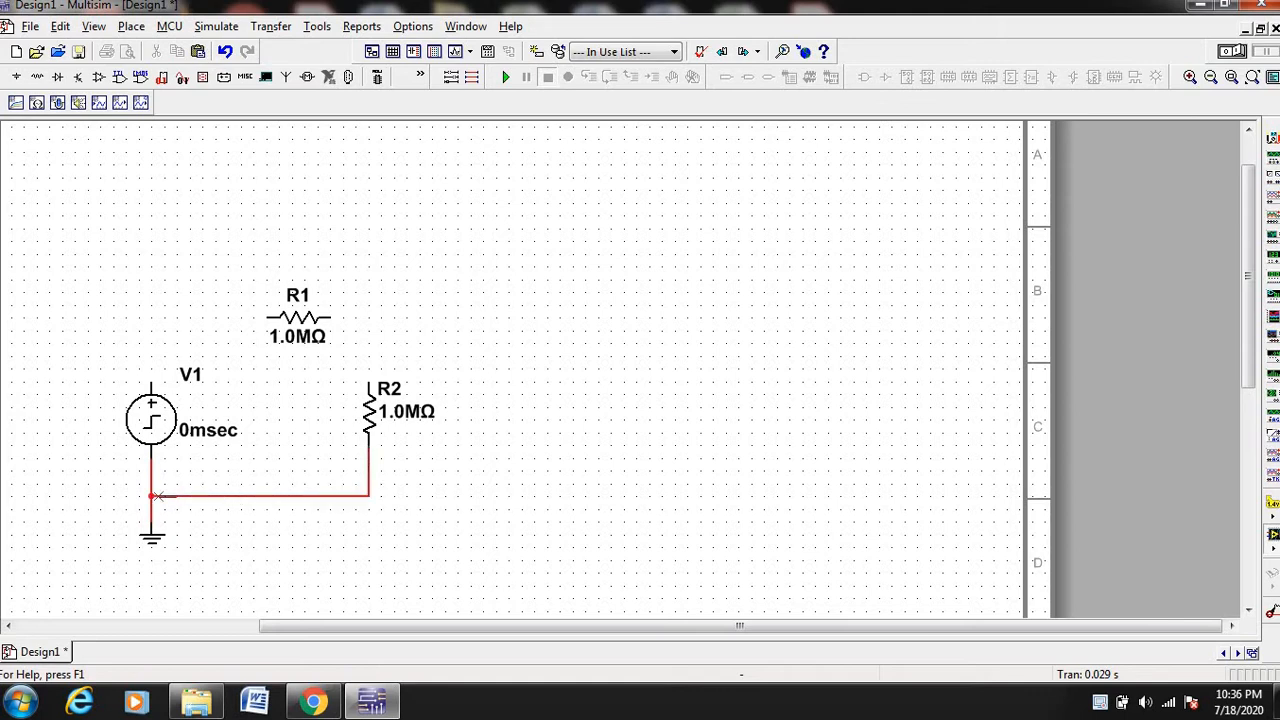
left_click(331, 317)
left_click(369, 384)
left_click(150, 370)
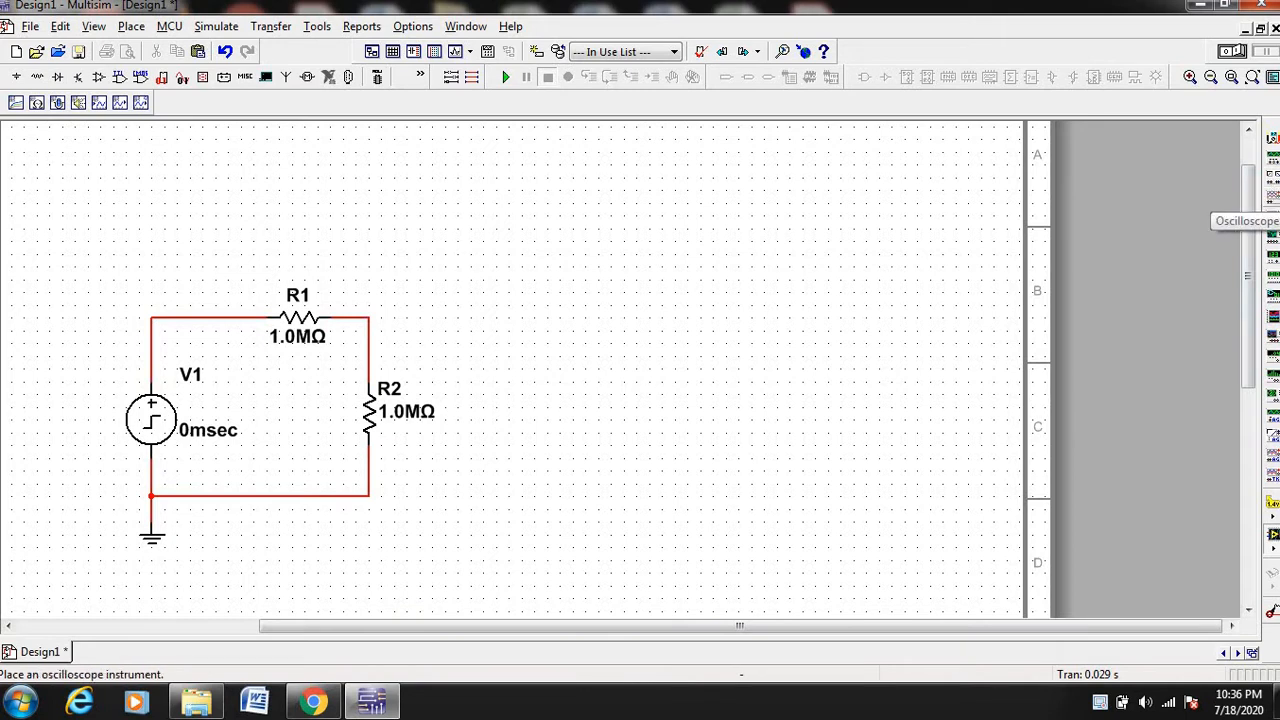
Step: Place an oscilloscope above and right of the circuit and wire its channel A positive terminal to the V1–R1 node
left_click(1273, 200)
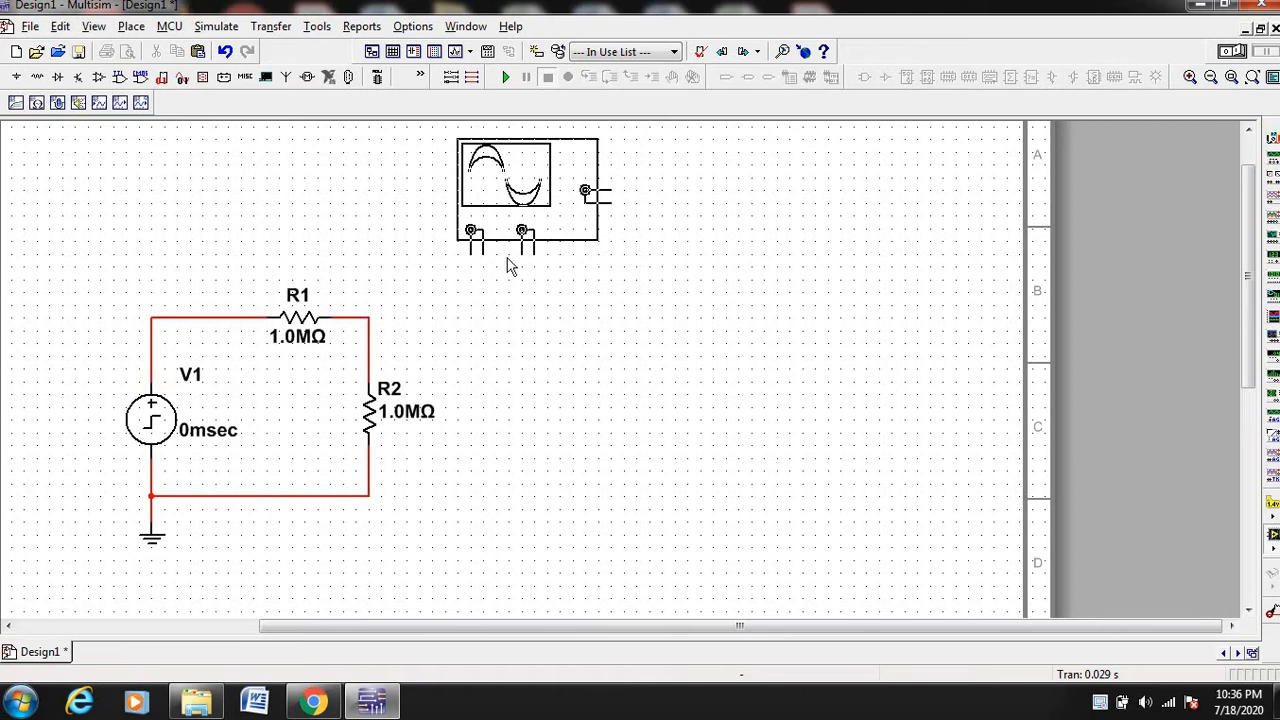
left_click(543, 256)
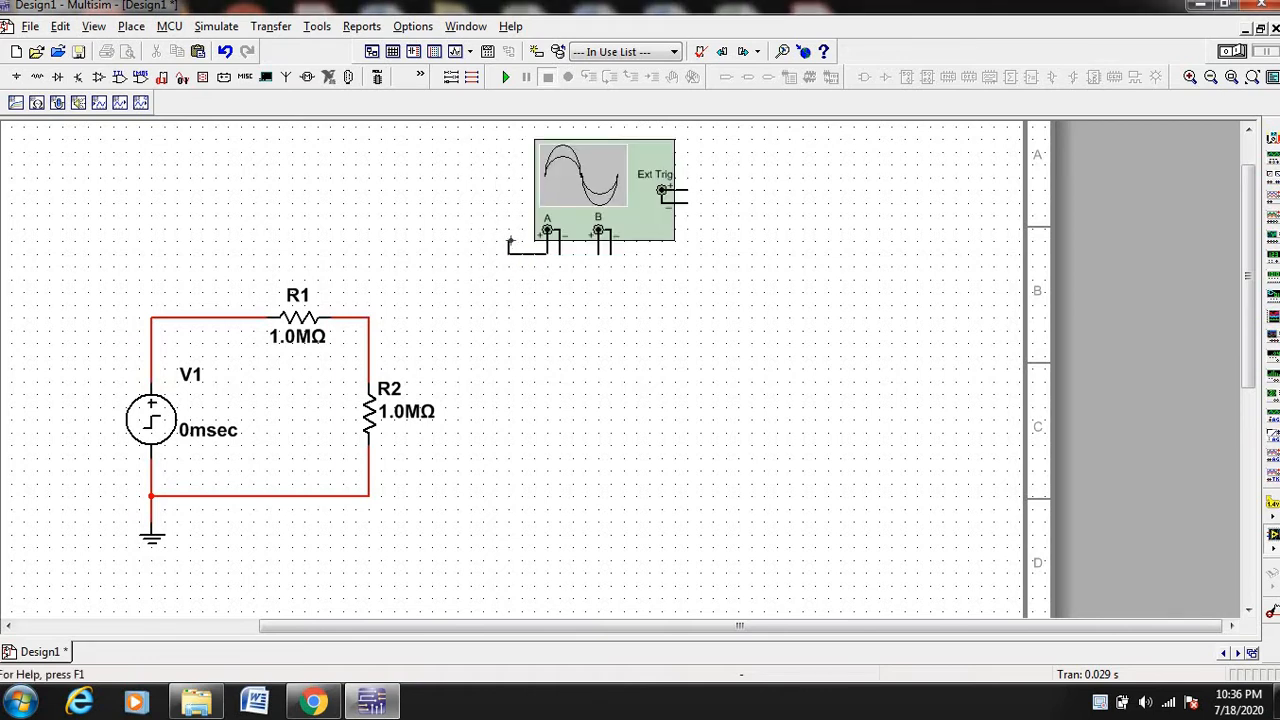
left_click(150, 316)
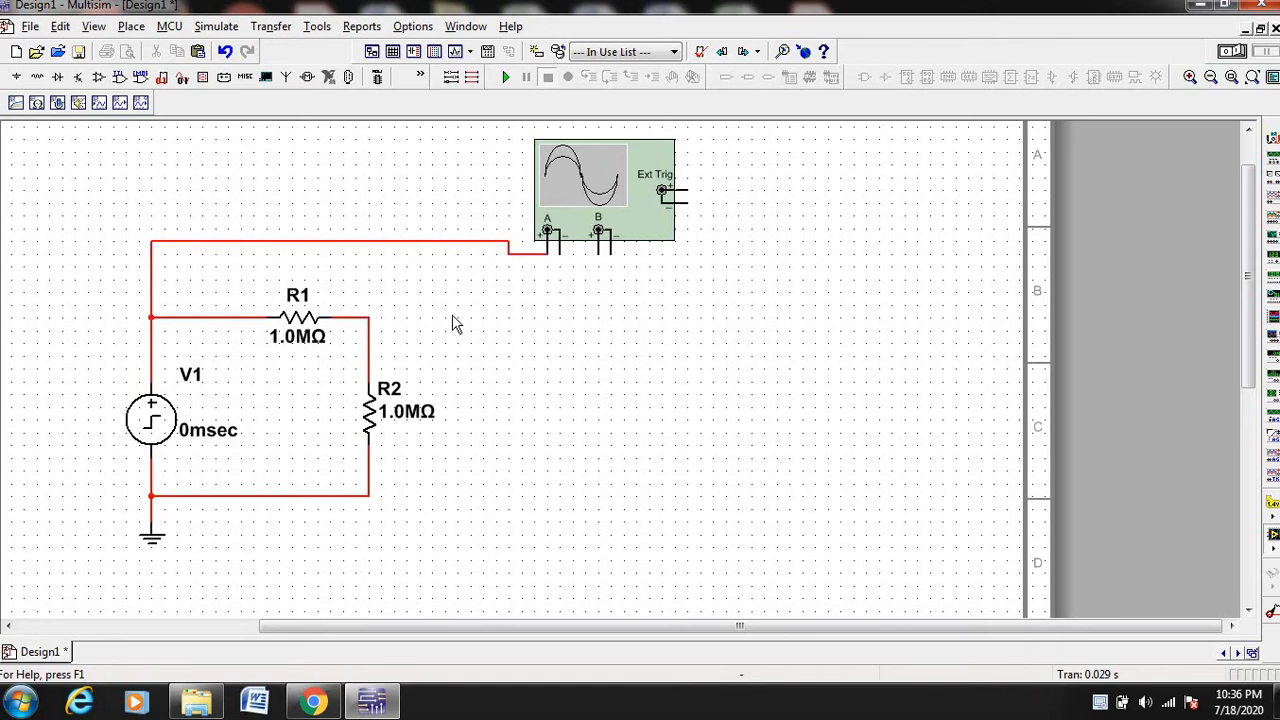
Step: Wire channel A's negative terminal to the grounded end of R2 and channel B's positive terminal to the R1–R2 junction
left_click(556, 279)
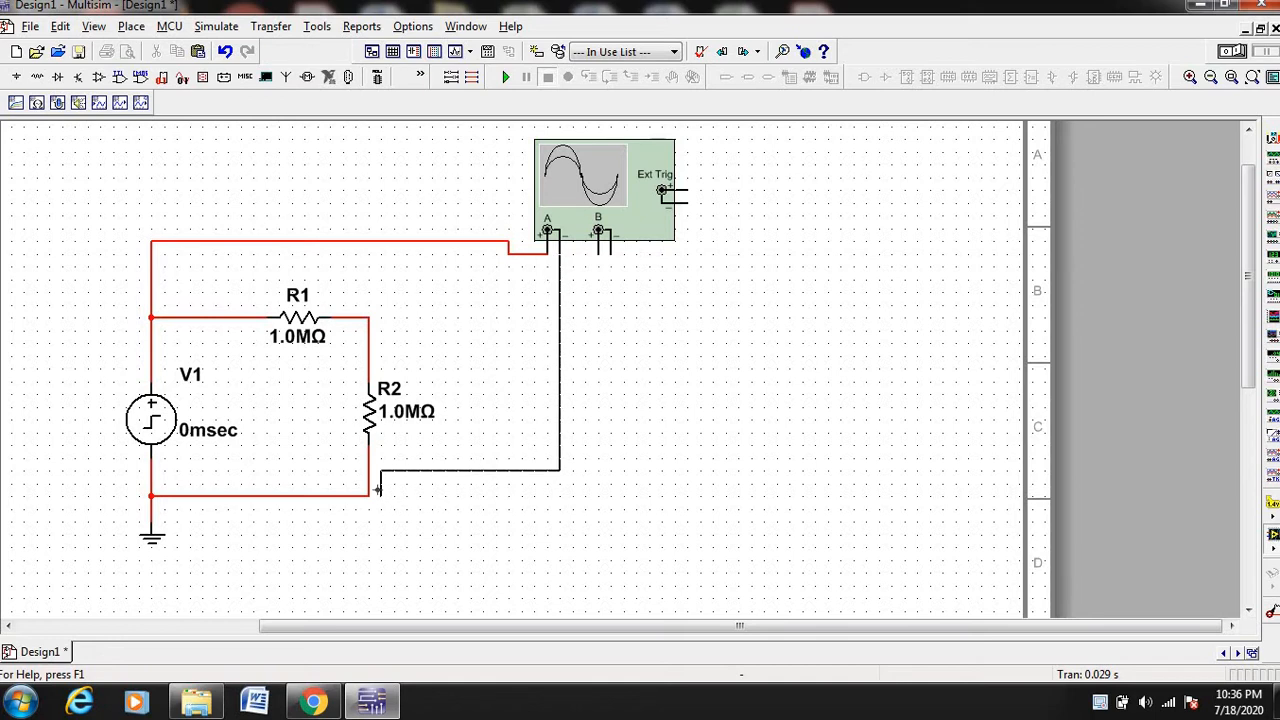
key("Escape")
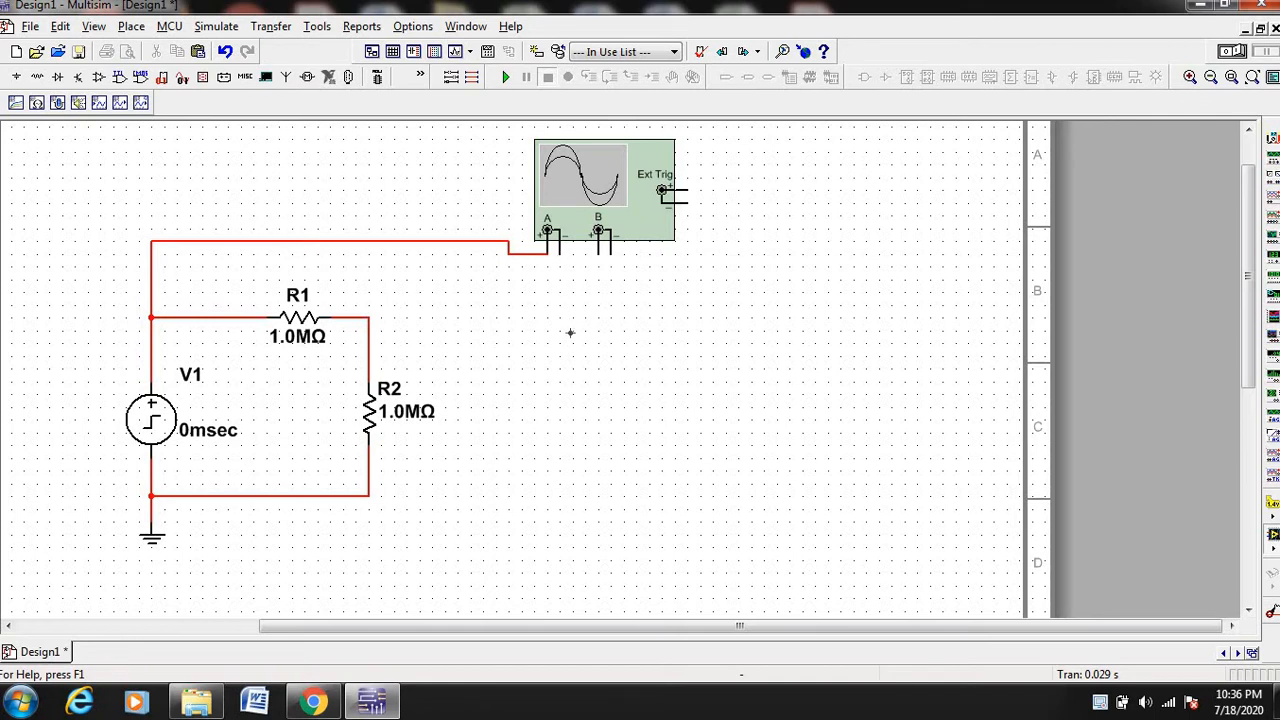
left_click(560, 256)
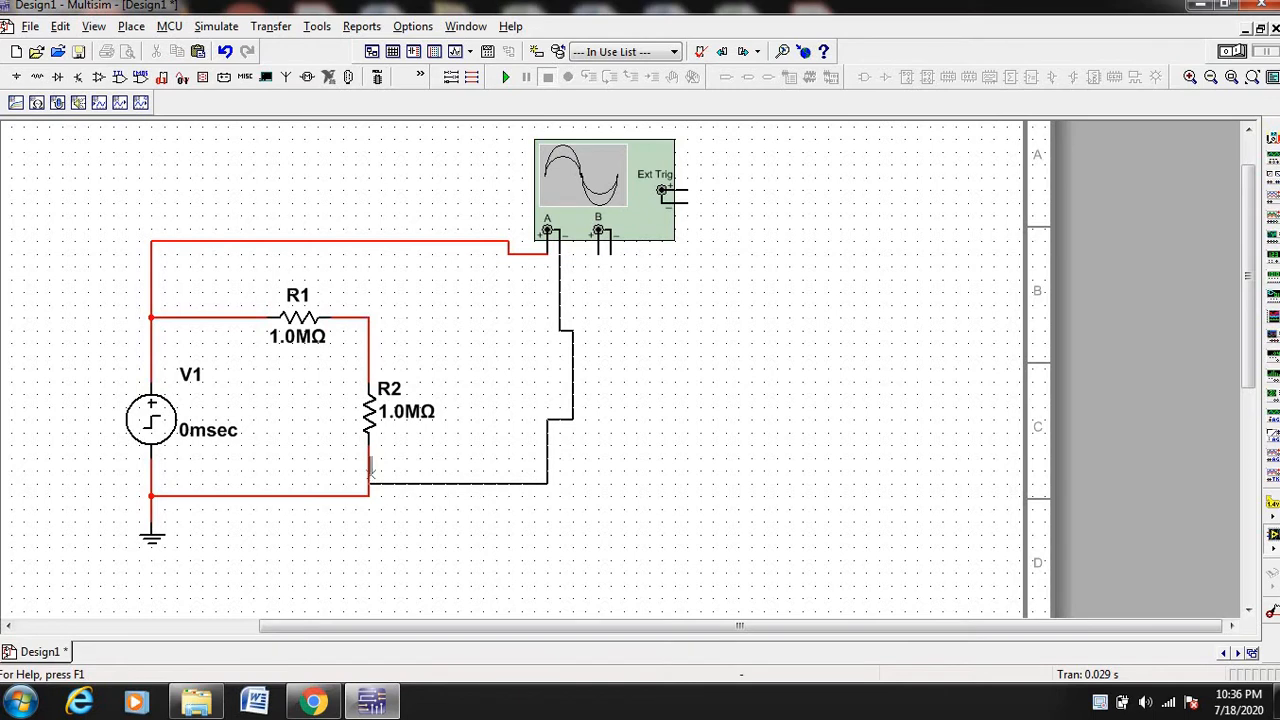
left_click(369, 481)
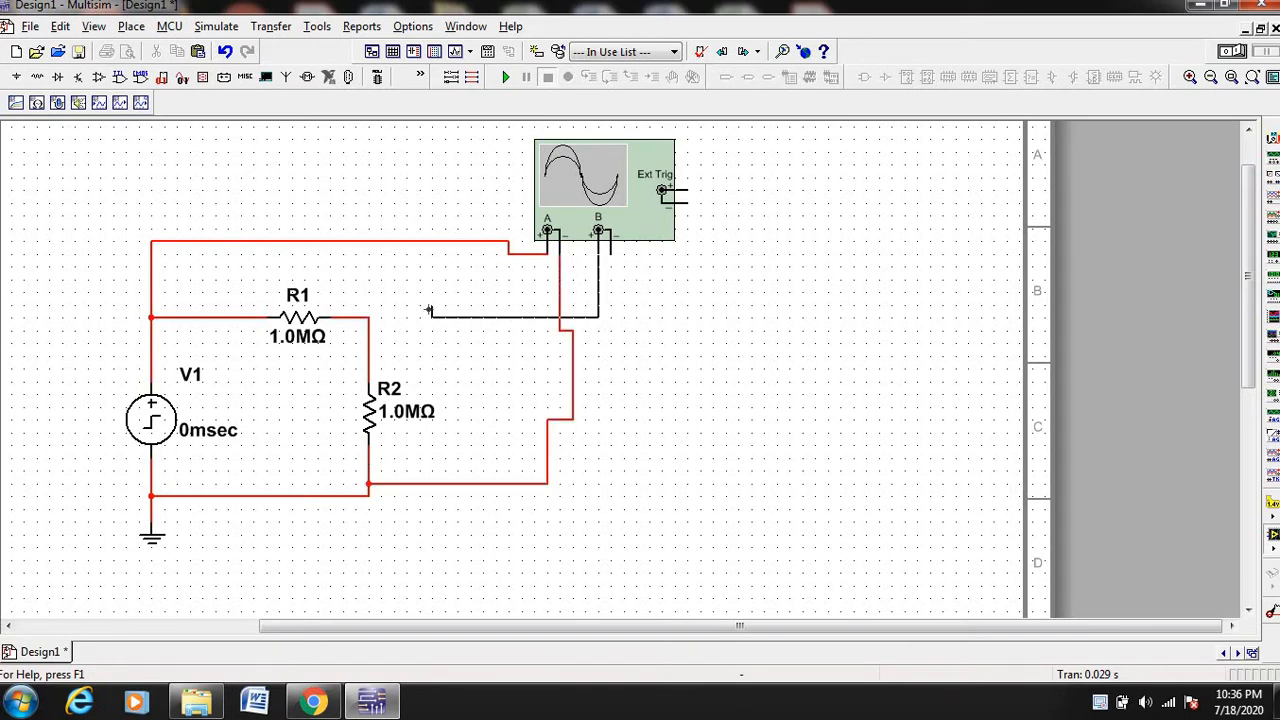
left_click(369, 318)
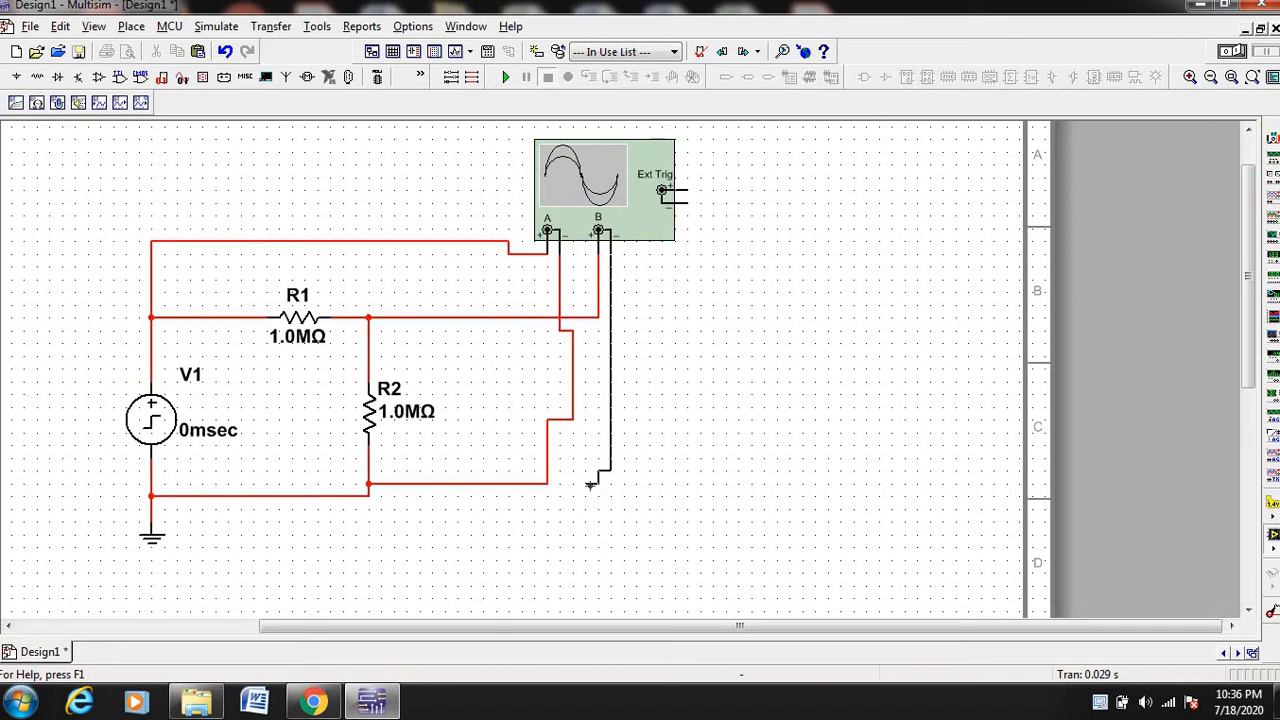
Step: Finish the channel B negative wire on the grounded node below channel A, and colour the channel B positive wire segment blue
left_click(546, 485)
left_click(468, 317)
right_click(468, 316)
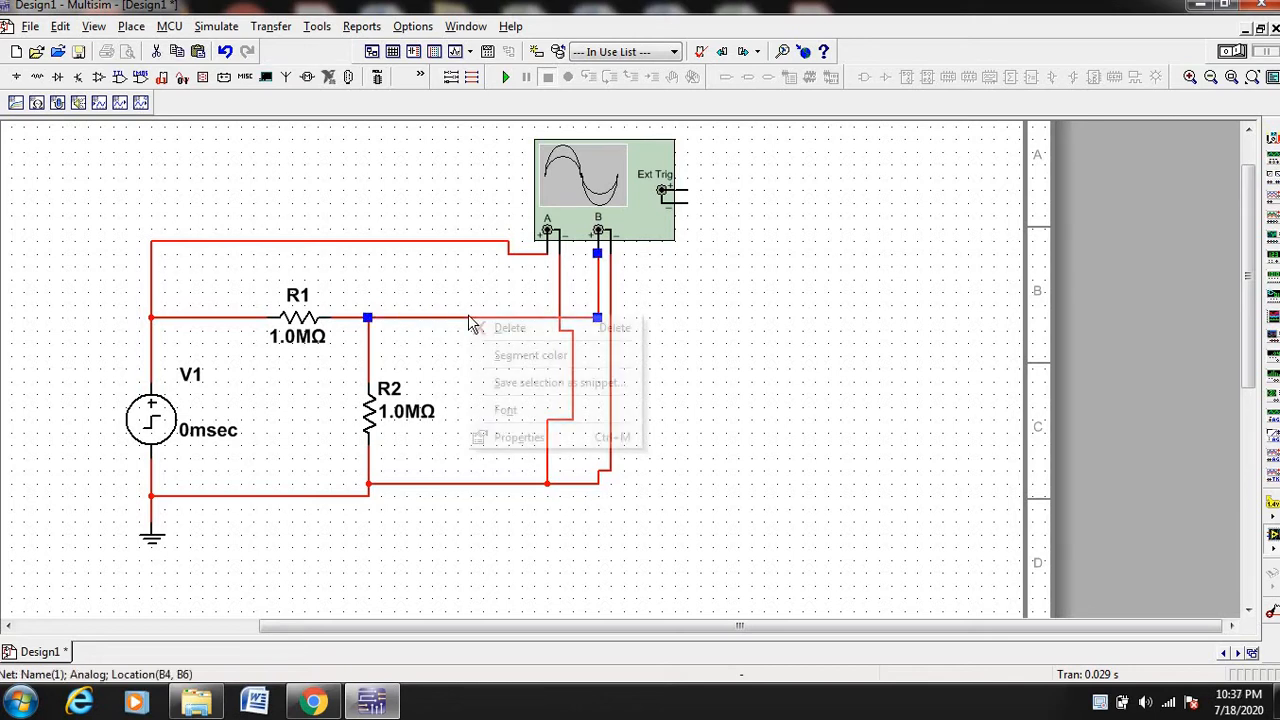
left_click(530, 360)
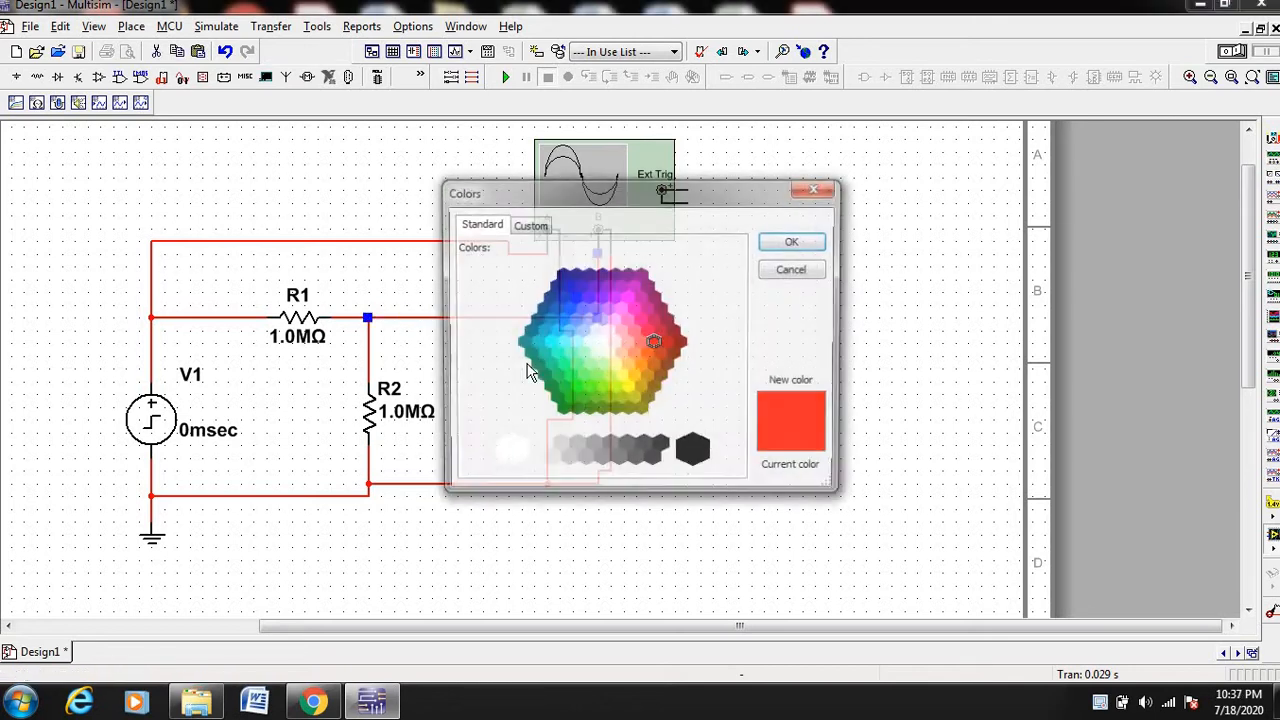
left_click(574, 300)
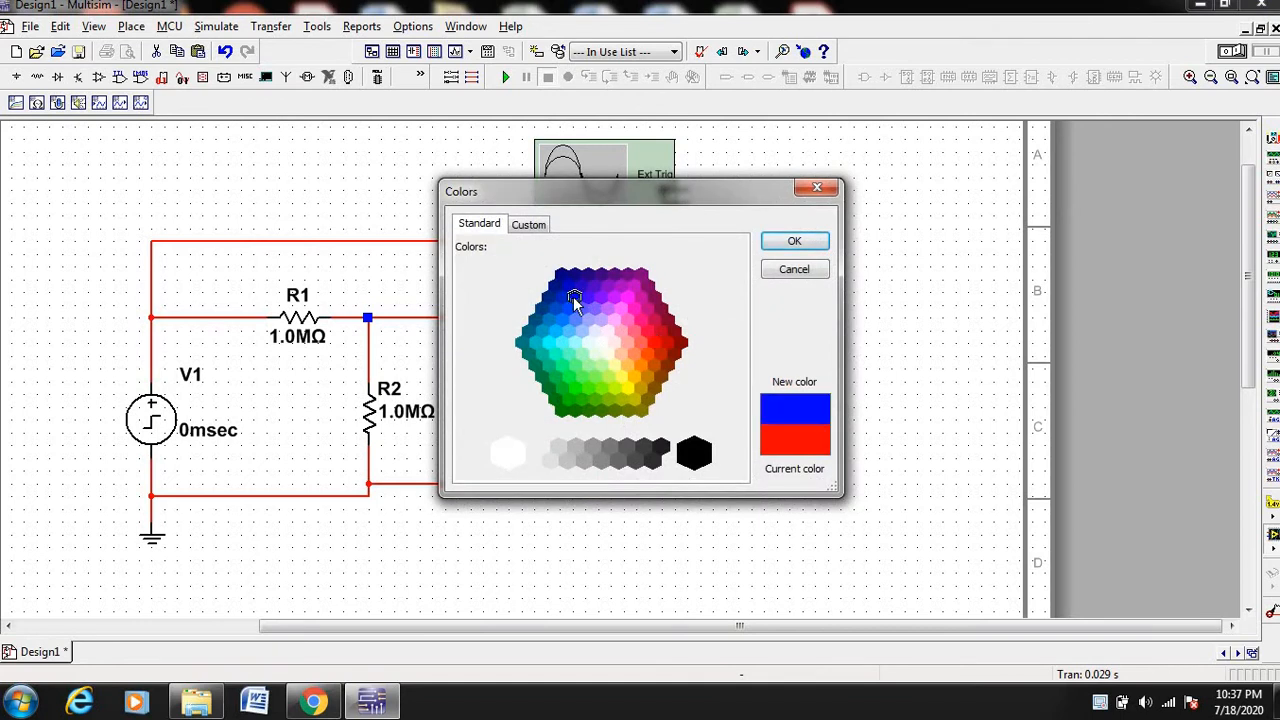
left_click(786, 244)
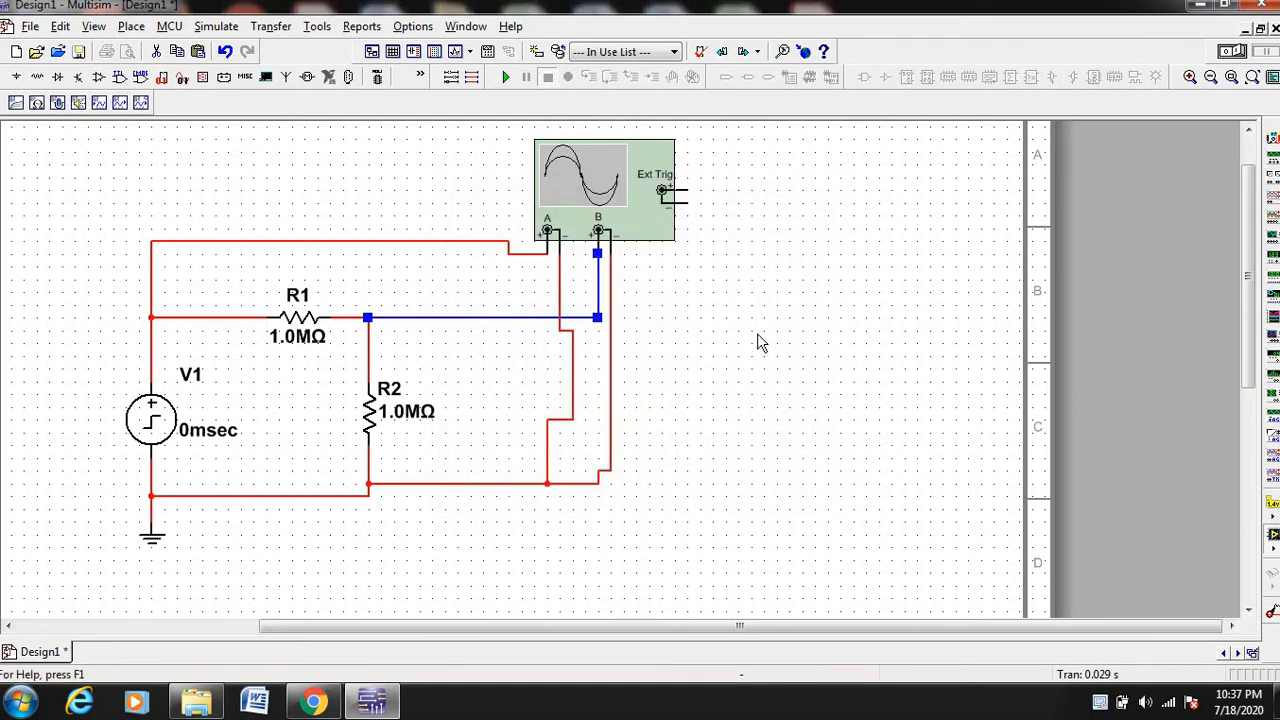
left_click(757, 343)
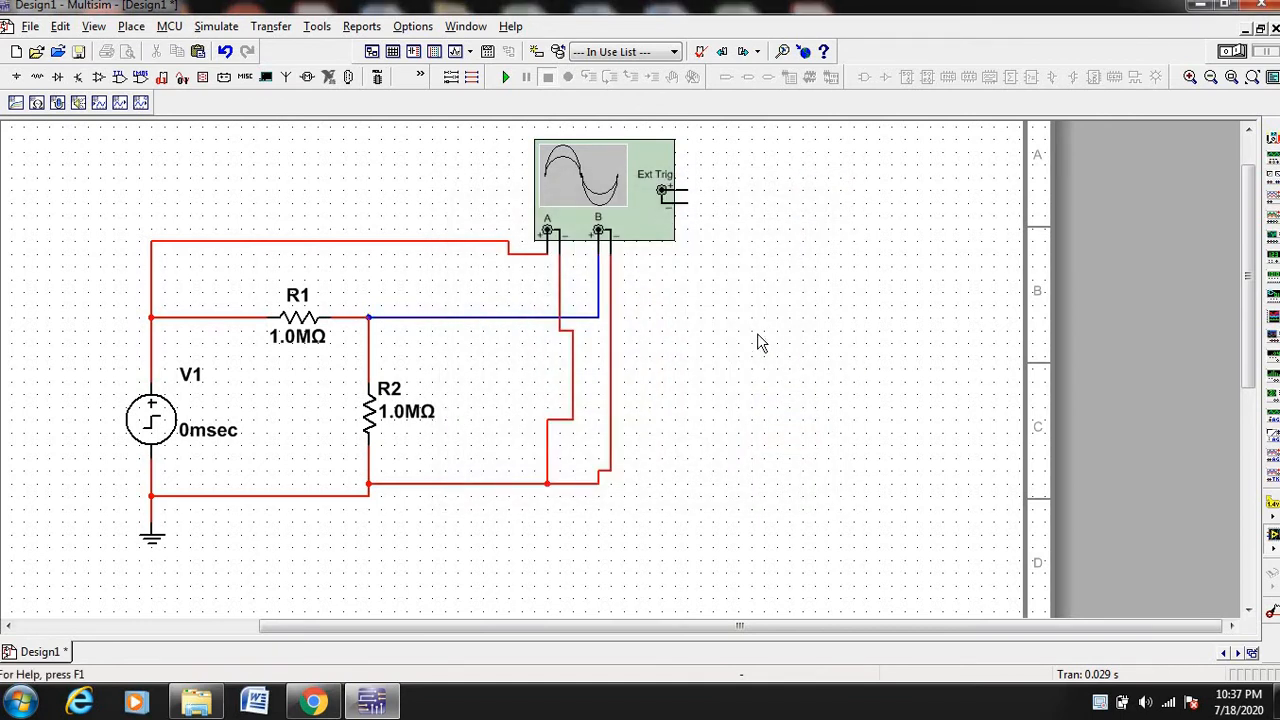
Step: Open the oscilloscope's display window, enlarge it, and move it clear of the divider circuit
left_click(645, 232)
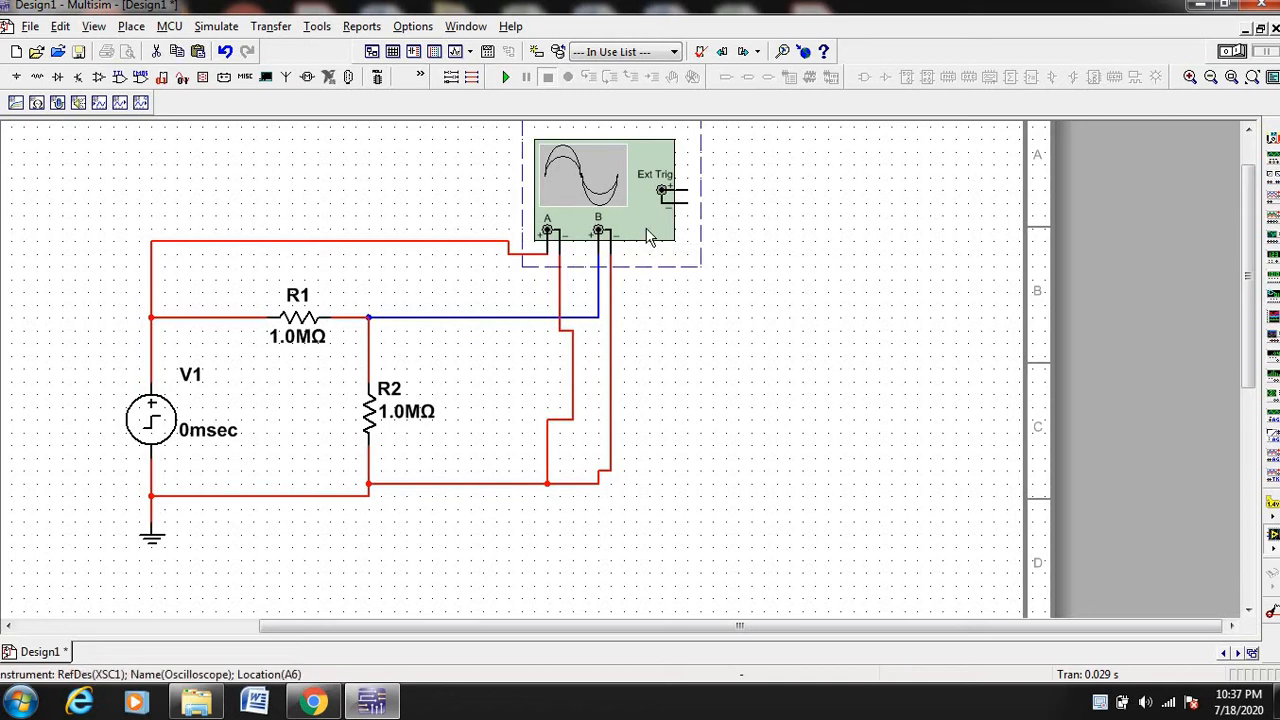
double_click(647, 235)
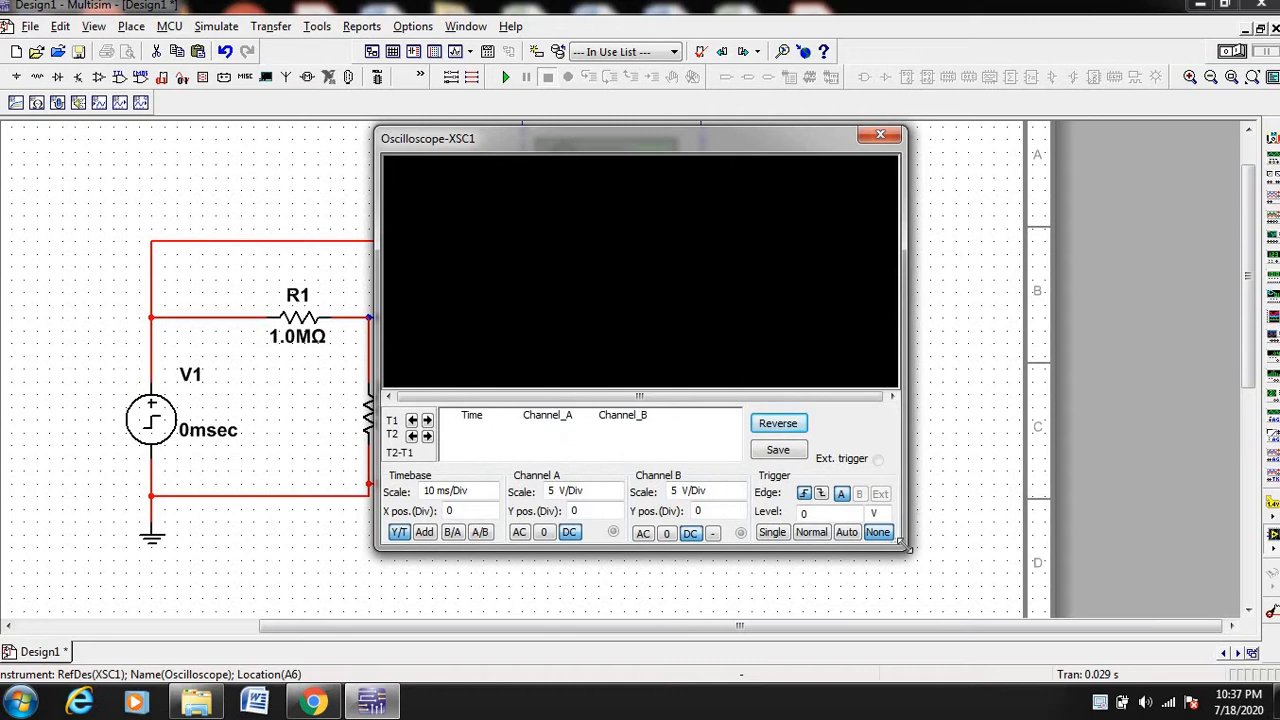
left_click_drag(905, 545, 995, 600)
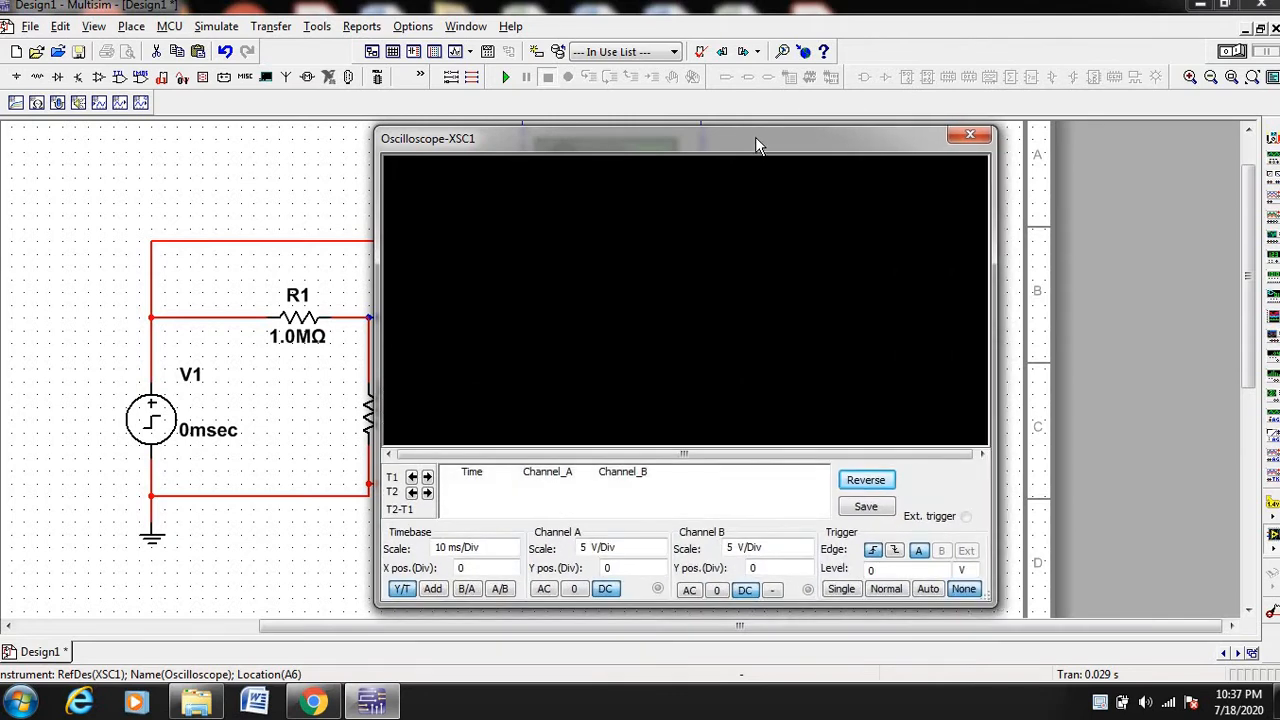
left_click_drag(757, 144, 981, 135)
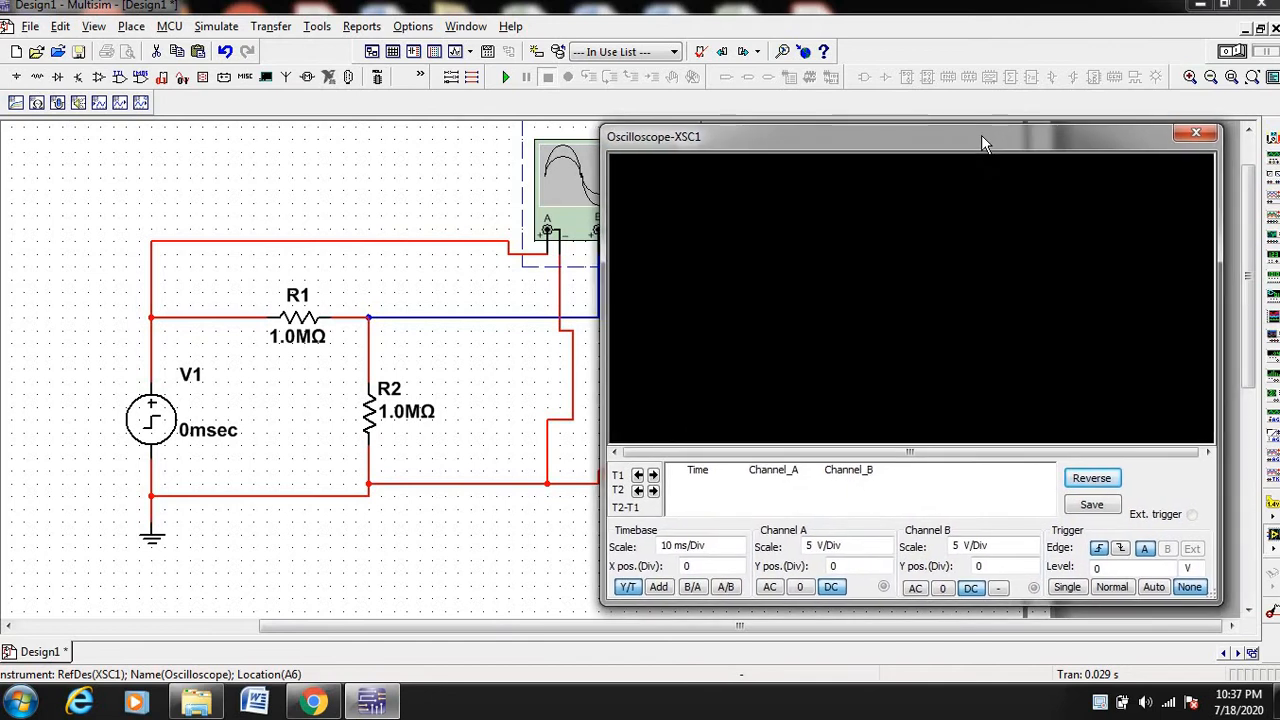
Step: Run and pause the simulation, reverse the oscilloscope display to a white background, and stop the simulation
left_click(1240, 56)
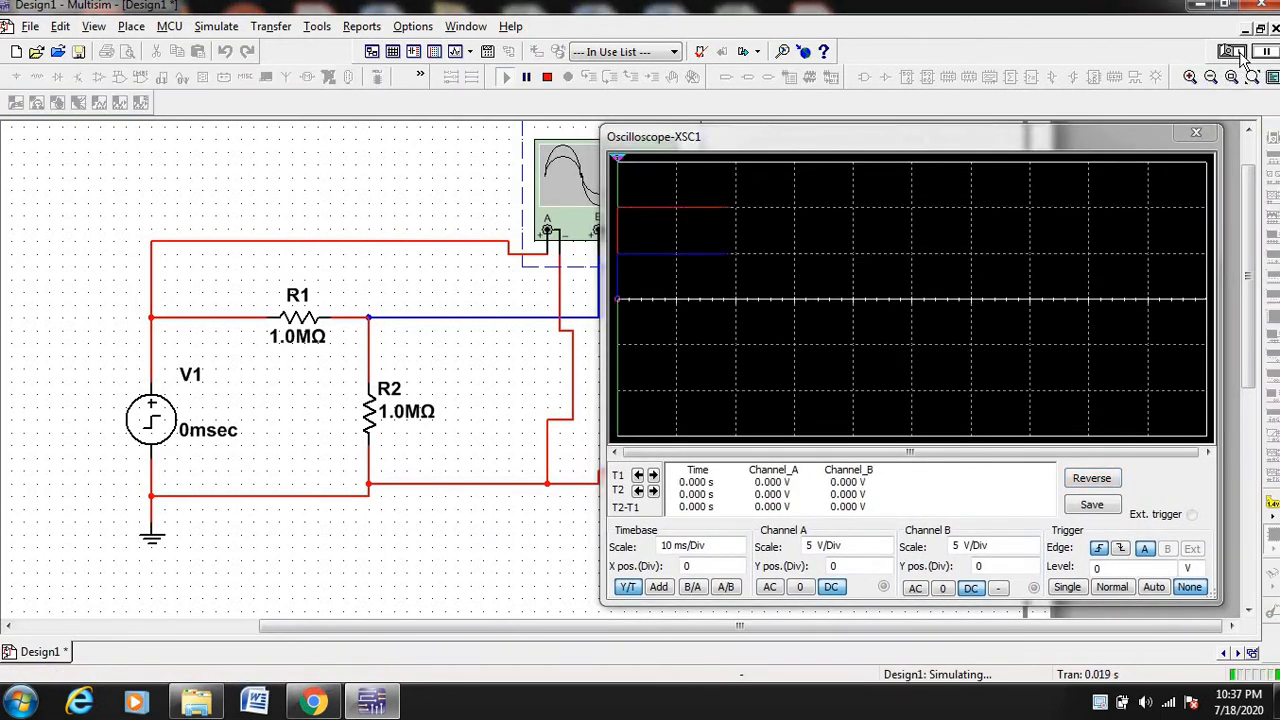
left_click(1268, 53)
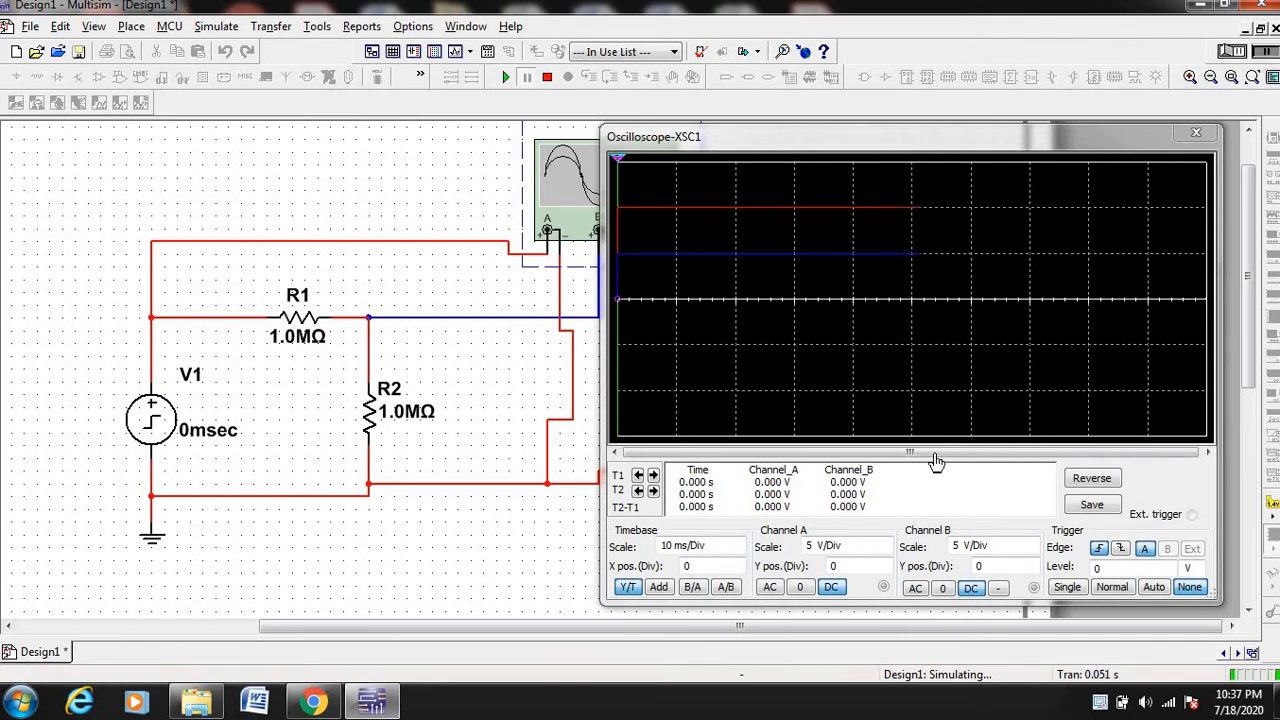
left_click(1092, 479)
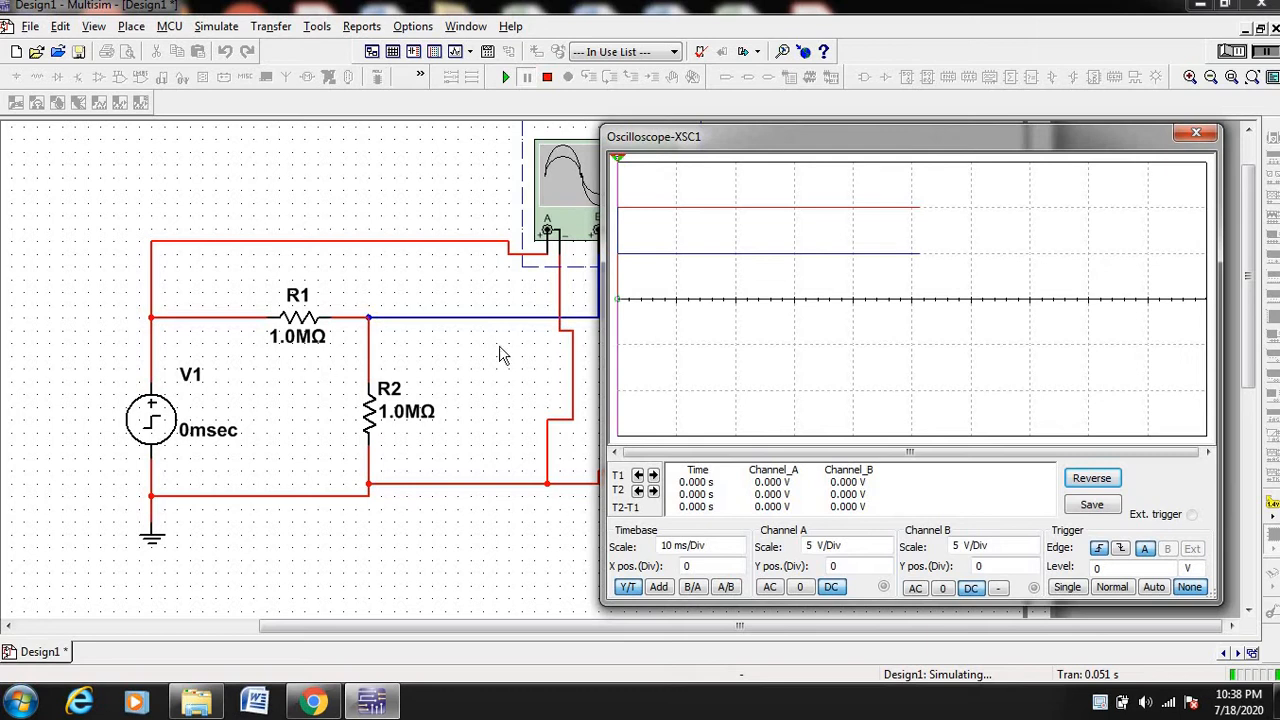
left_click(1228, 52)
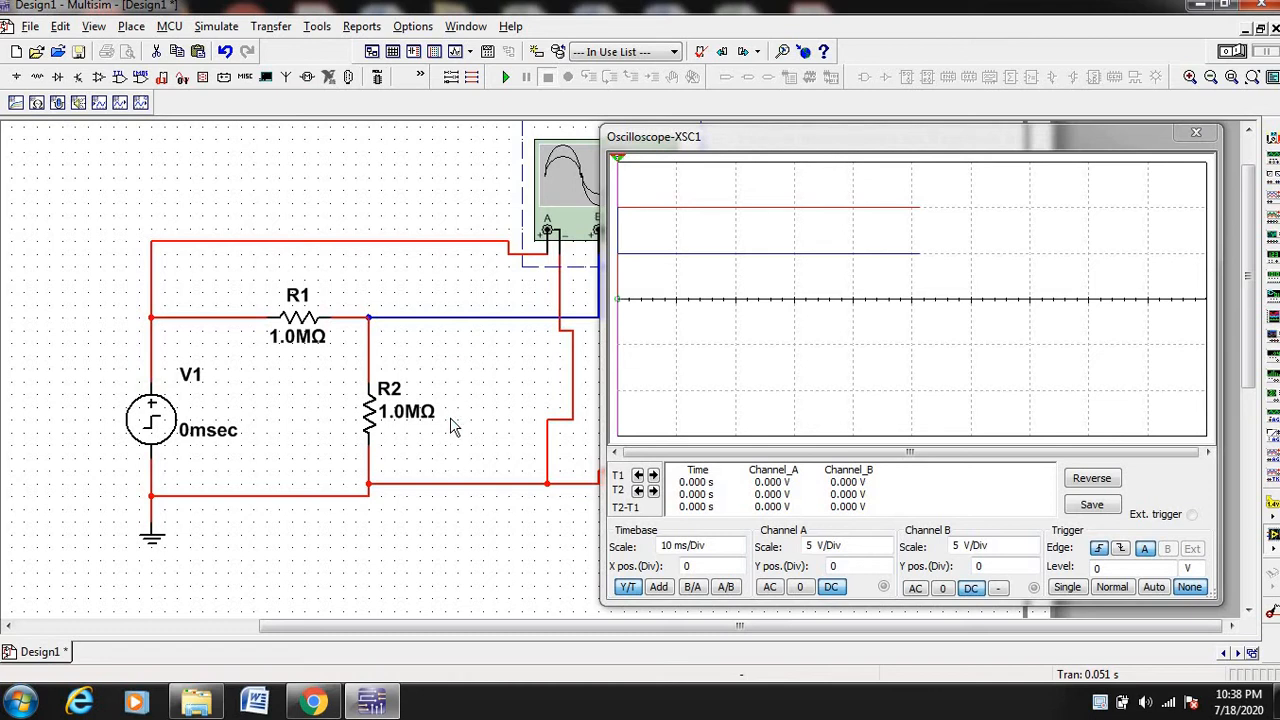
Step: Place a 1µ capacitor from the Basic group's CAPACITOR family beside R2 and rotate it to vertical
left_click(42, 87)
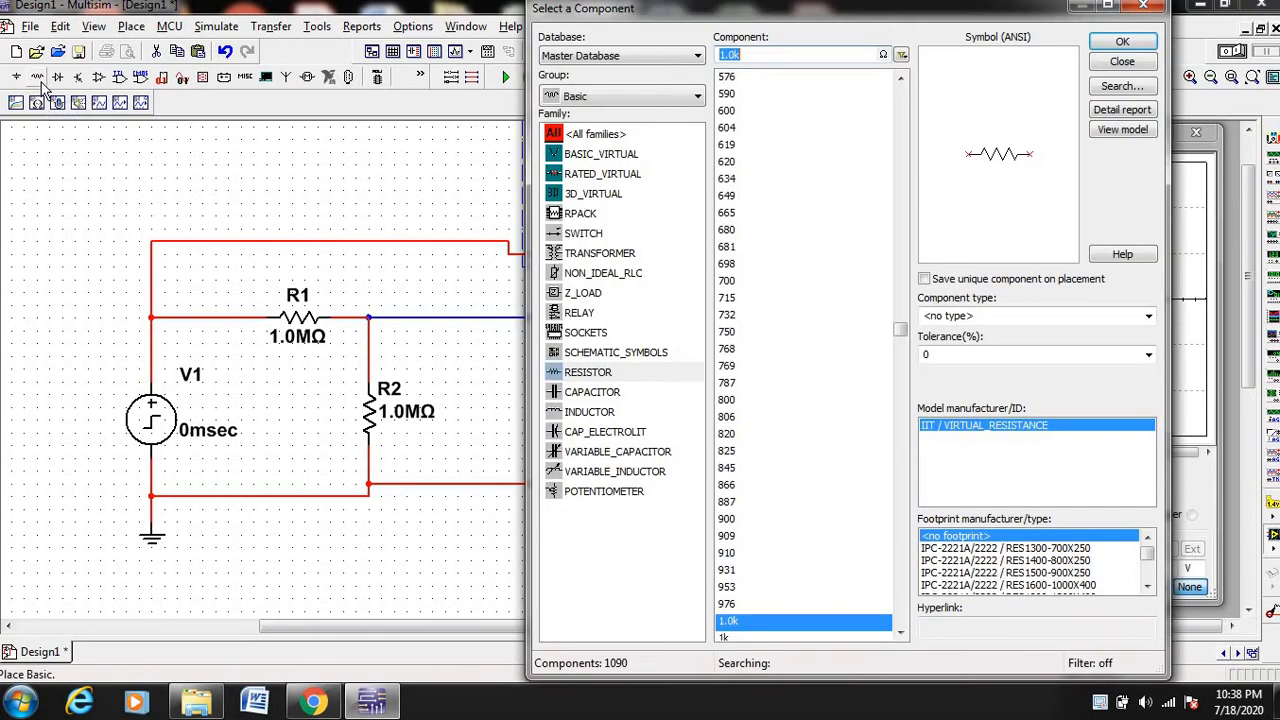
left_click(590, 393)
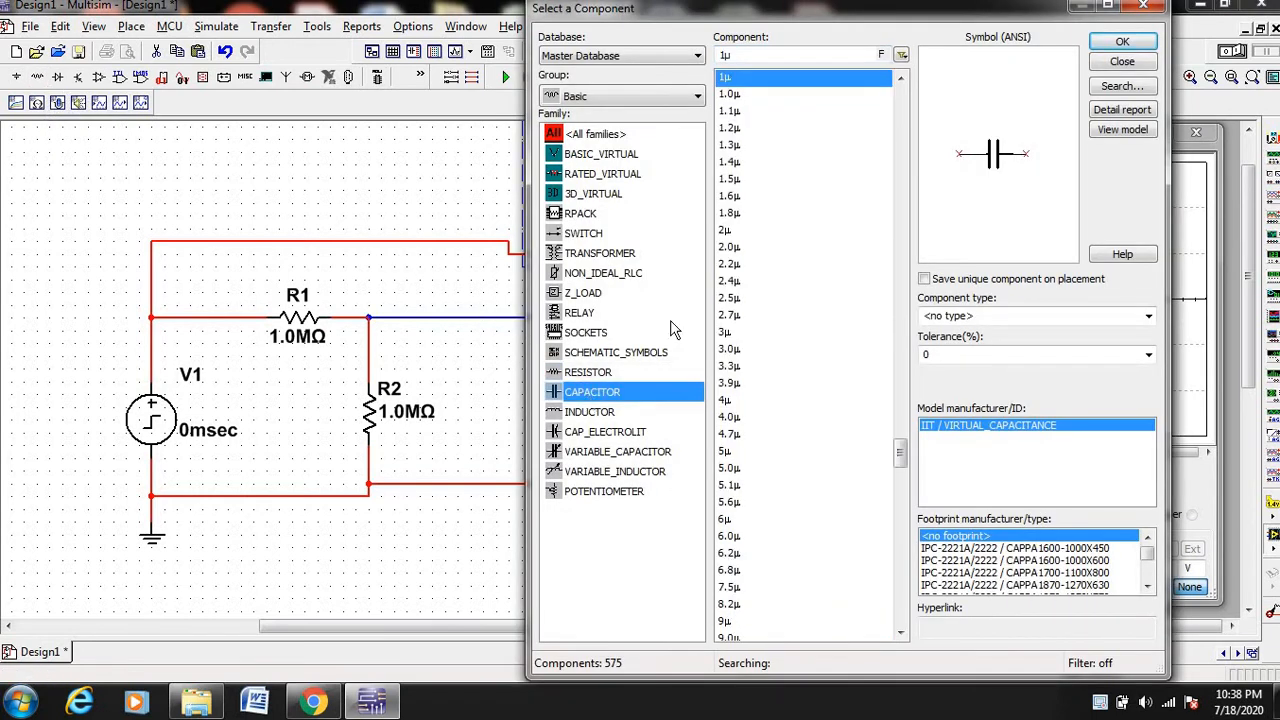
left_click(1145, 42)
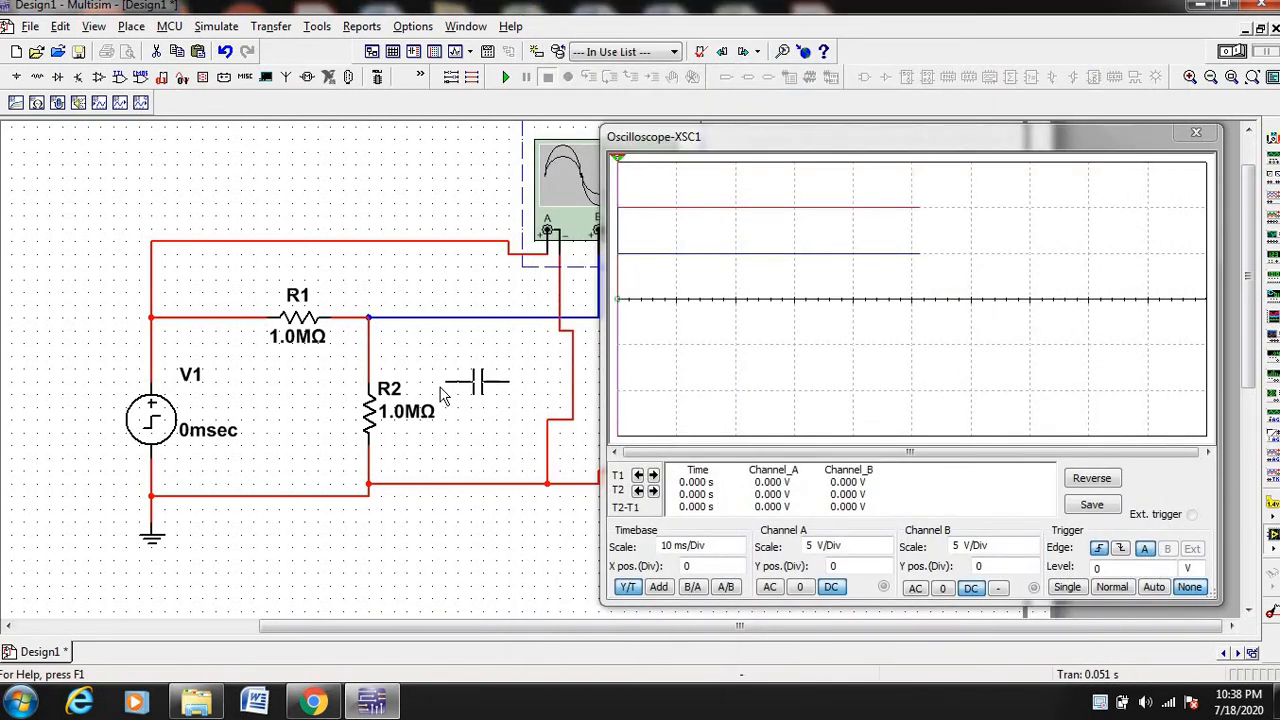
left_click(443, 400)
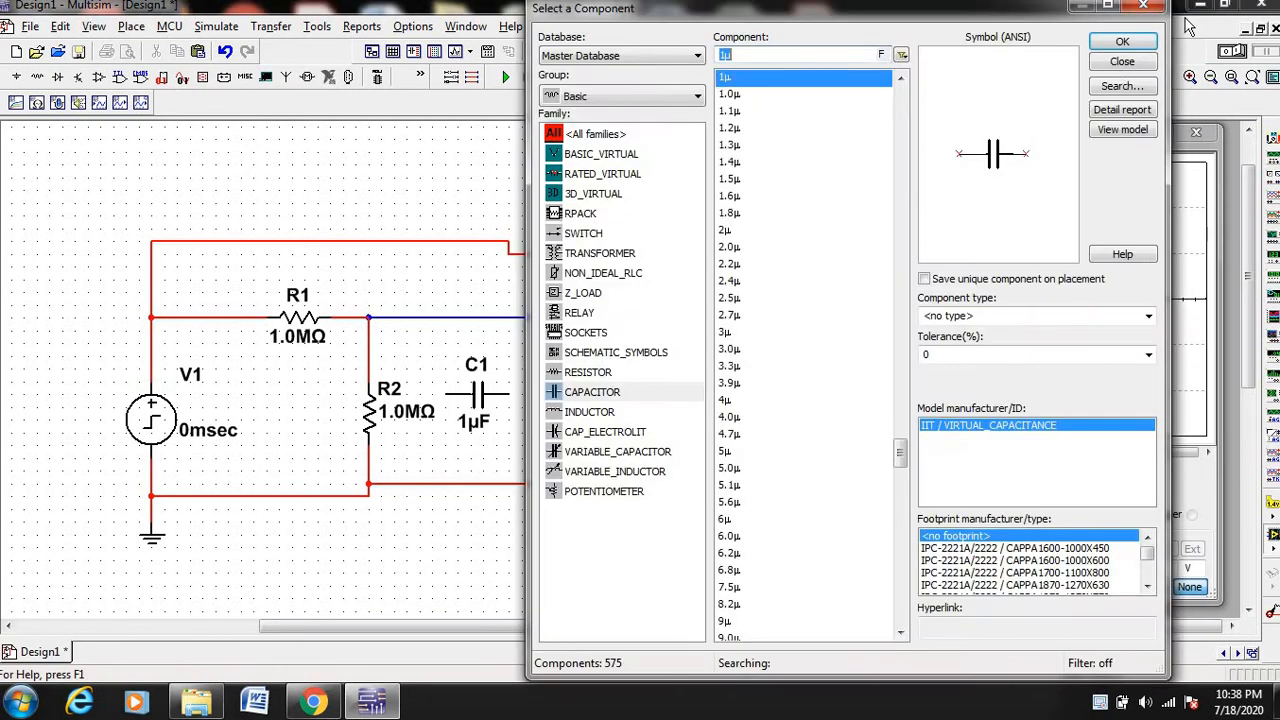
left_click(1156, 8)
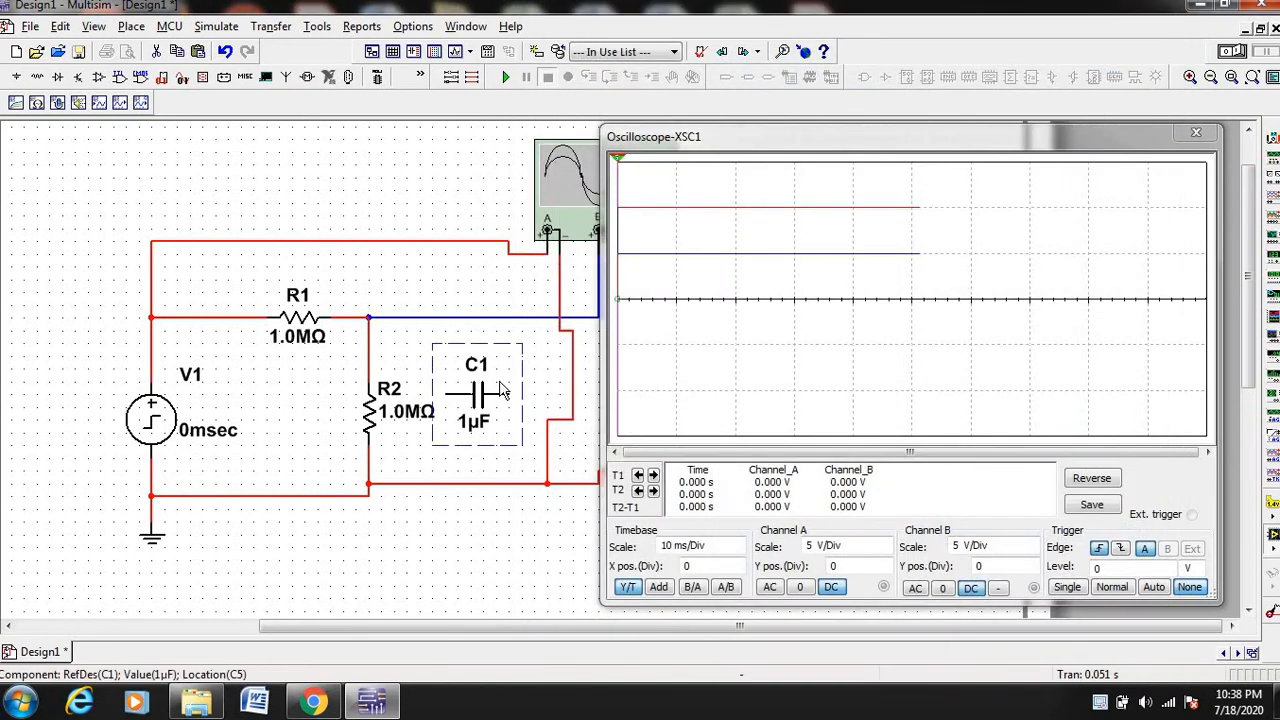
key("ctrl+r")
left_click(416, 367)
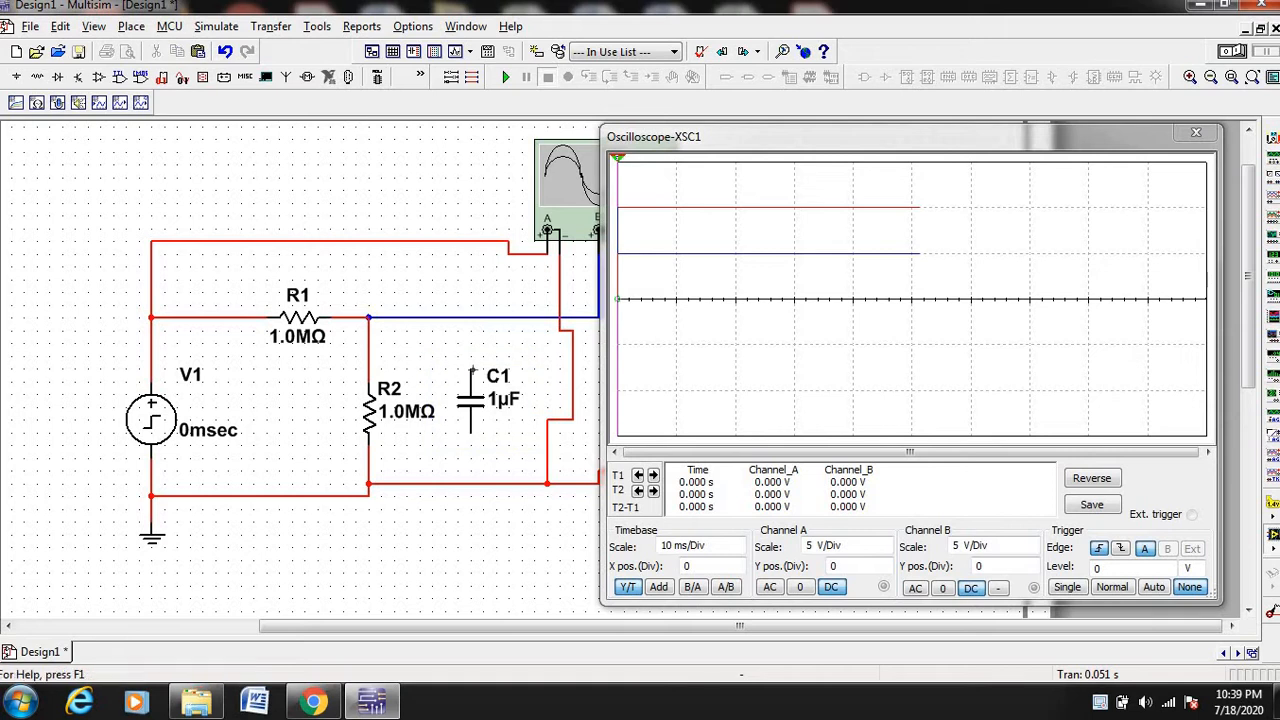
Step: Wire the capacitor in parallel with R2, between the blue output wire and the grounded wire
left_click(470, 366)
left_click(470, 318)
left_click(470, 434)
left_click(471, 484)
Step: Set the capacitance of the capacitor beside R2 to 100 pF
left_click(505, 413)
double_click(505, 413)
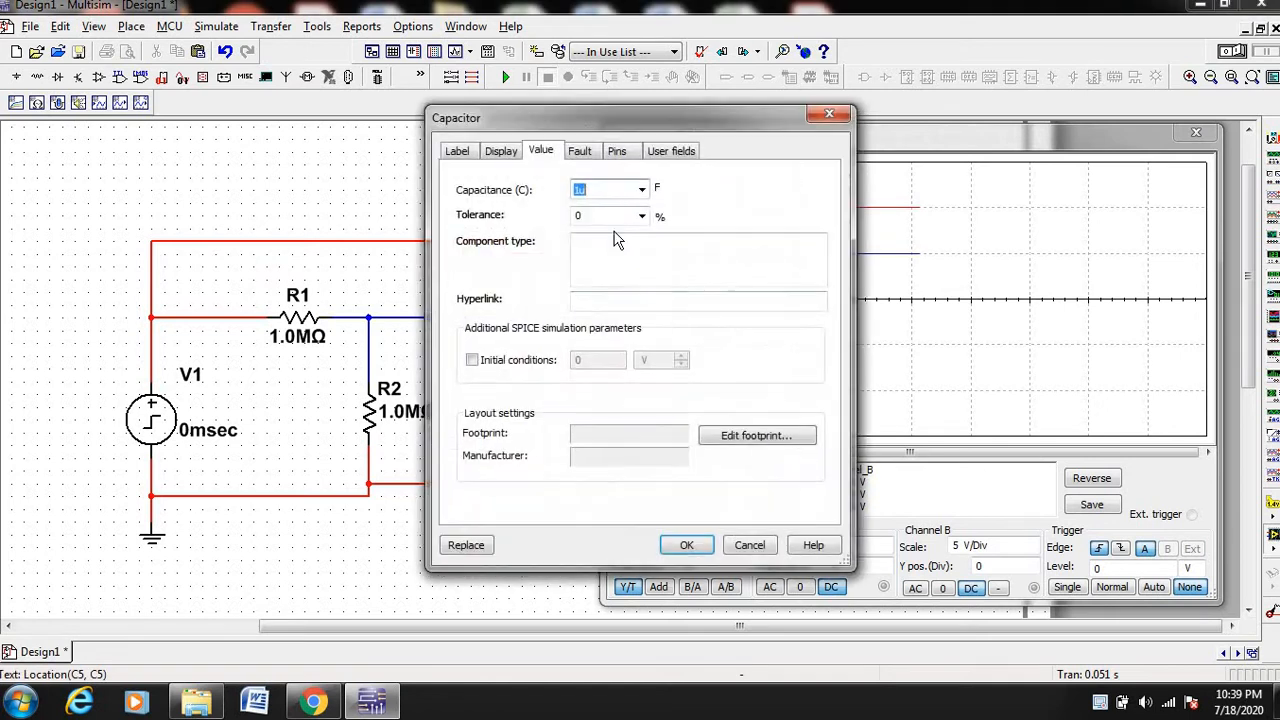
left_click(588, 193)
left_click(686, 545)
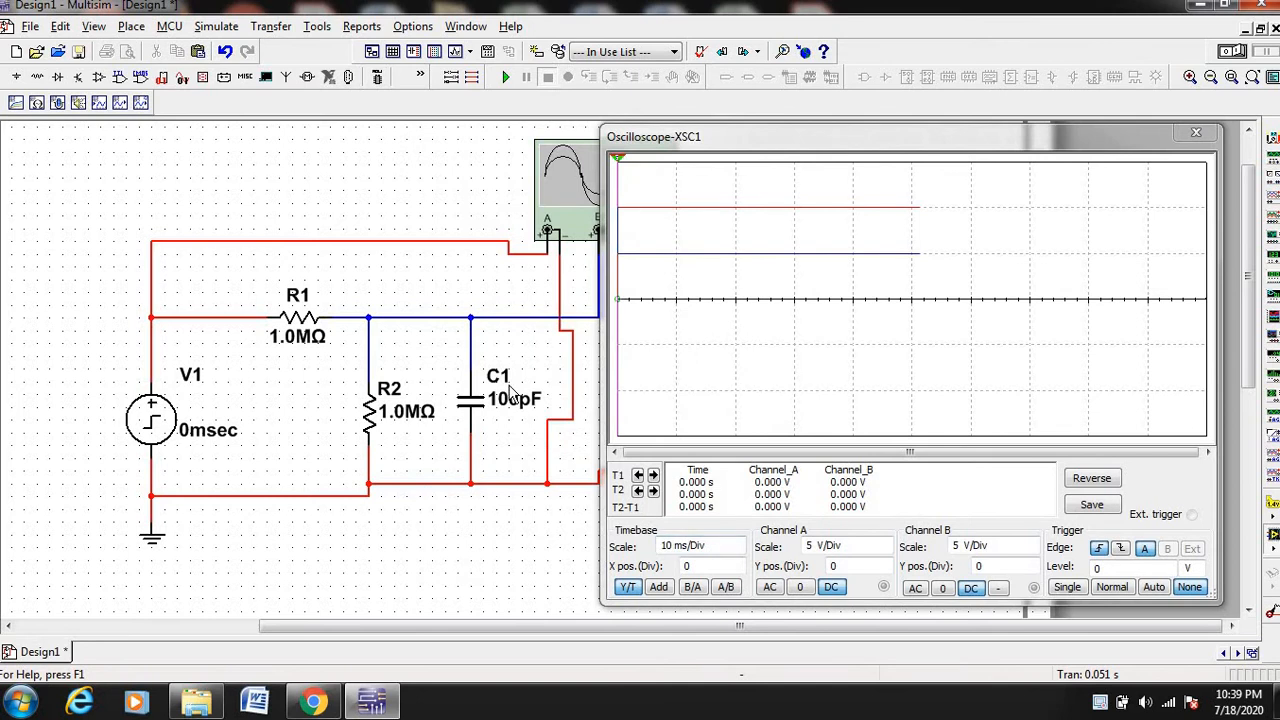
Step: Change the reference designator of the capacitor beside R2 to C2
double_click(505, 381)
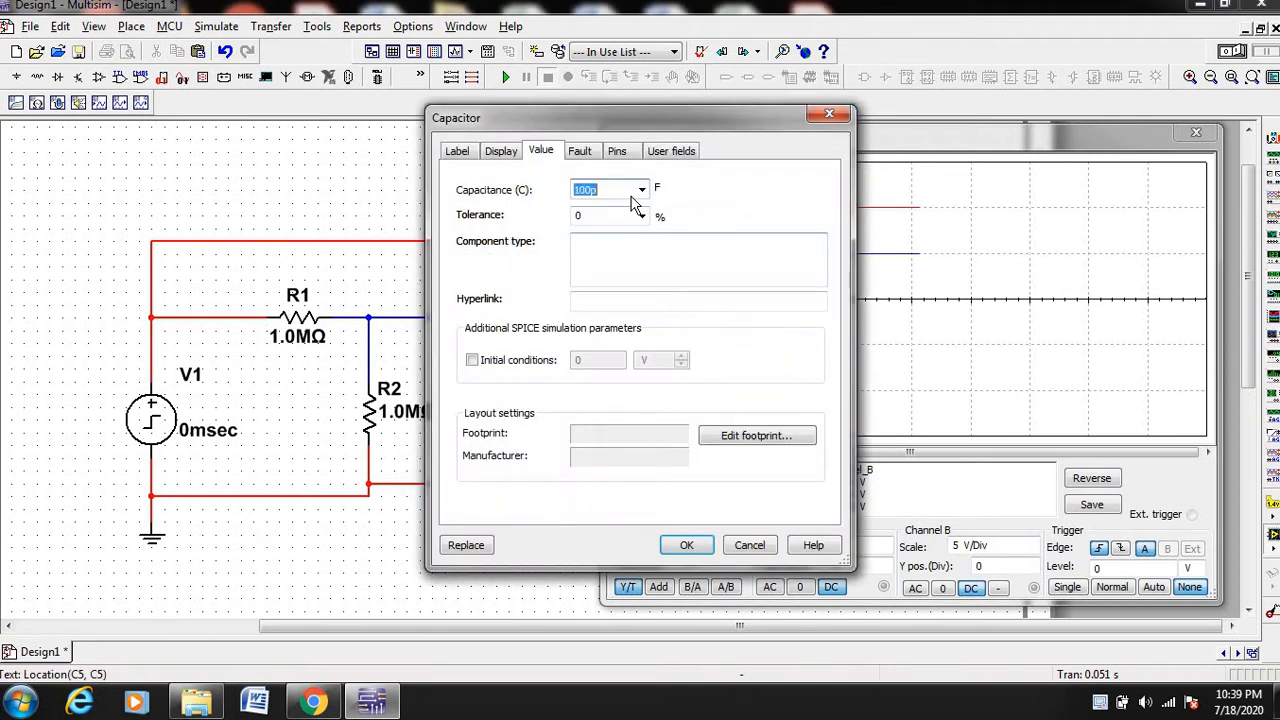
left_click(460, 153)
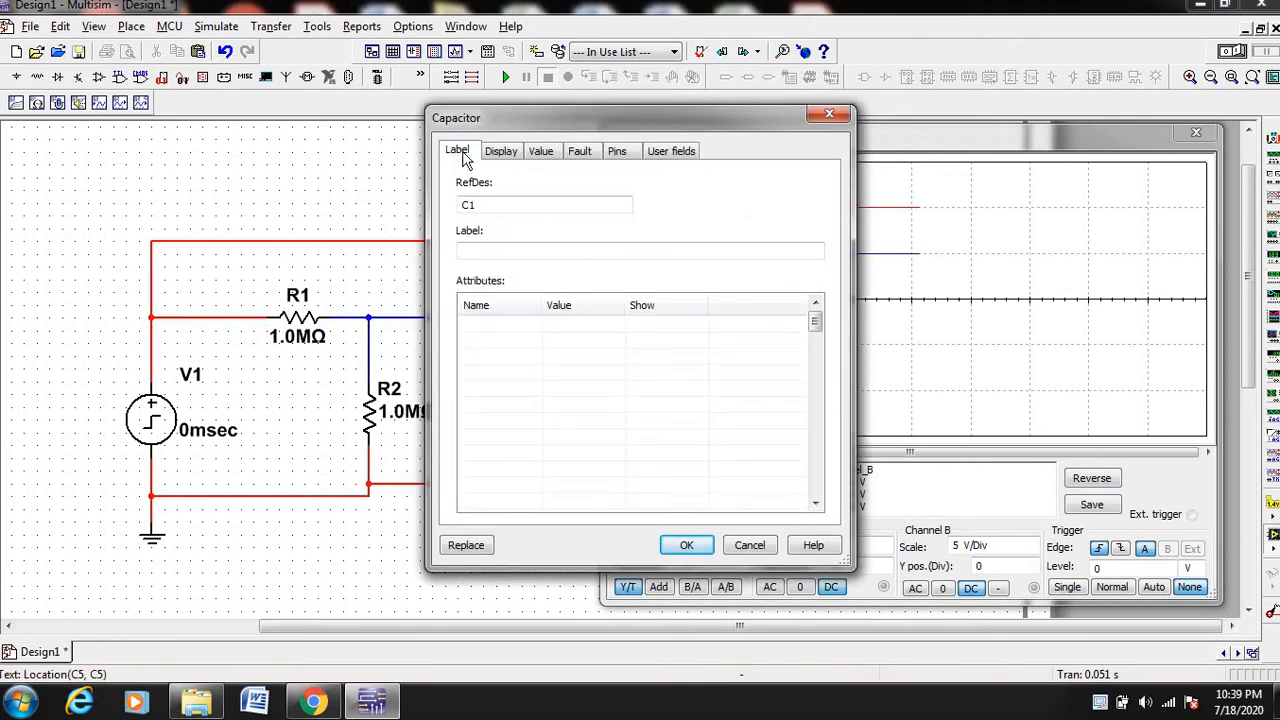
left_click(487, 205)
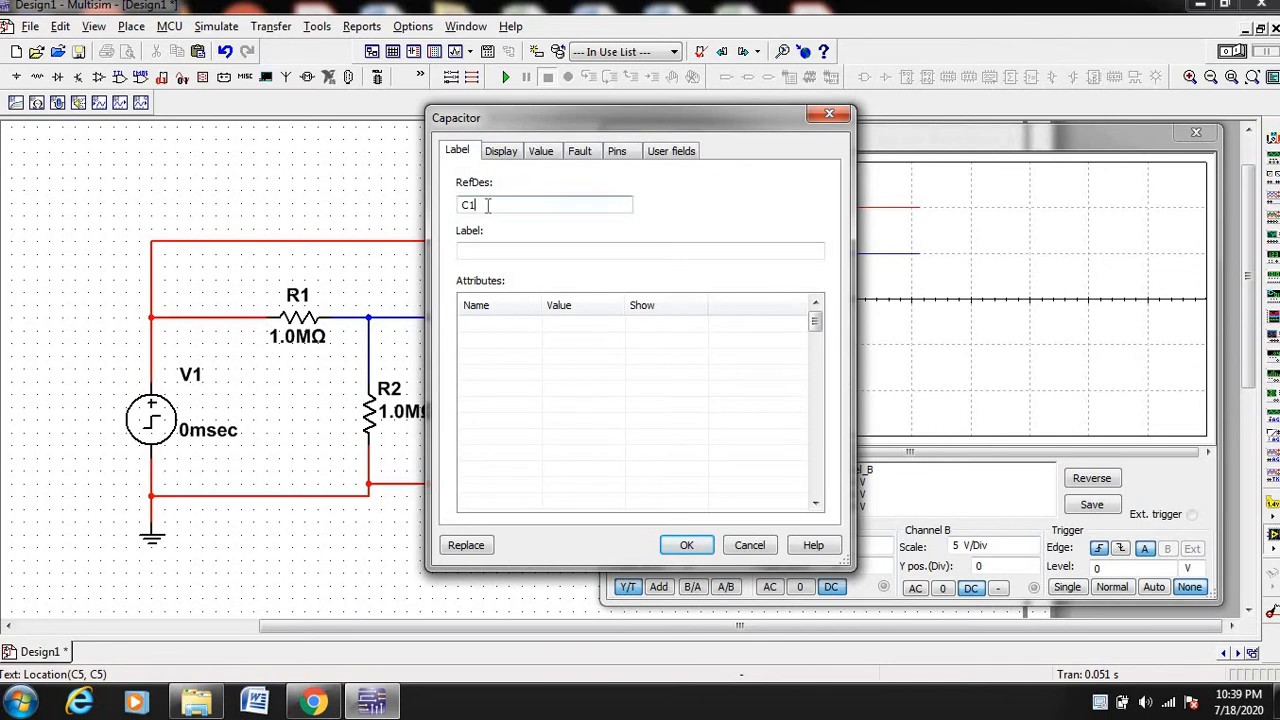
left_click(686, 545)
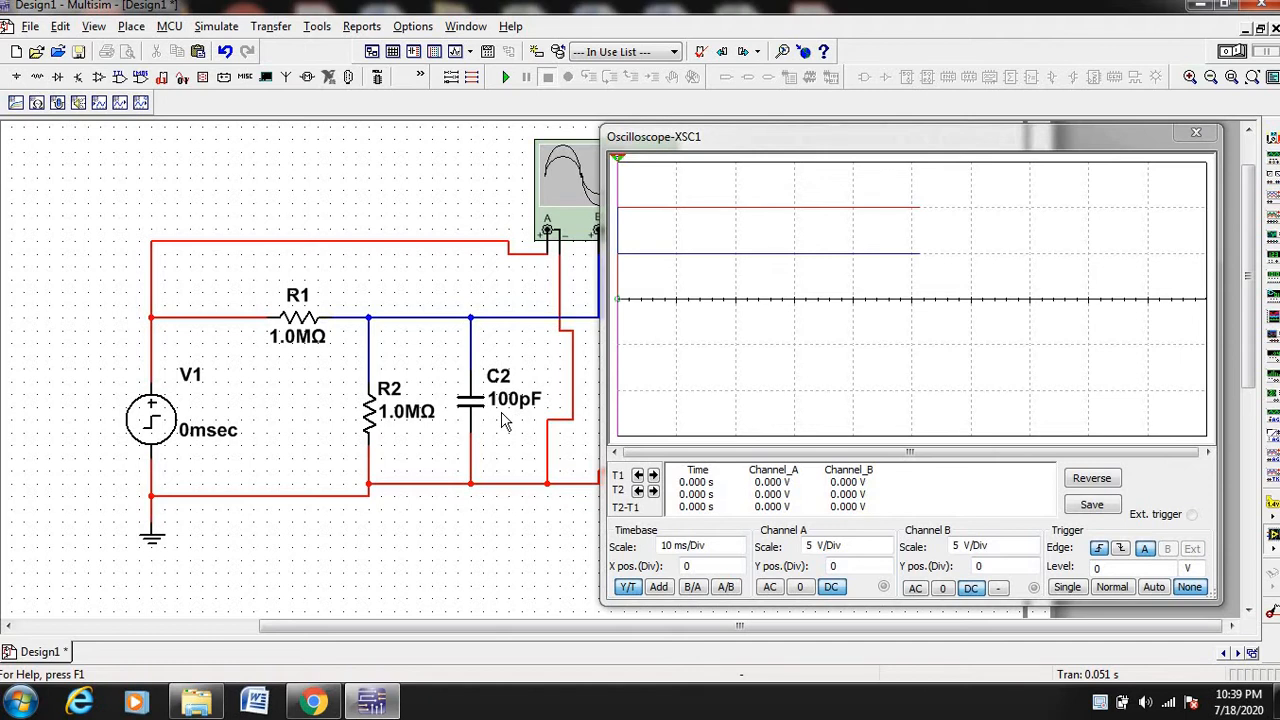
Step: Run and pause the simulation, reduce the oscilloscope timebase to 200 us/Div to view the output's rise, and stop the simulation
left_click(1238, 57)
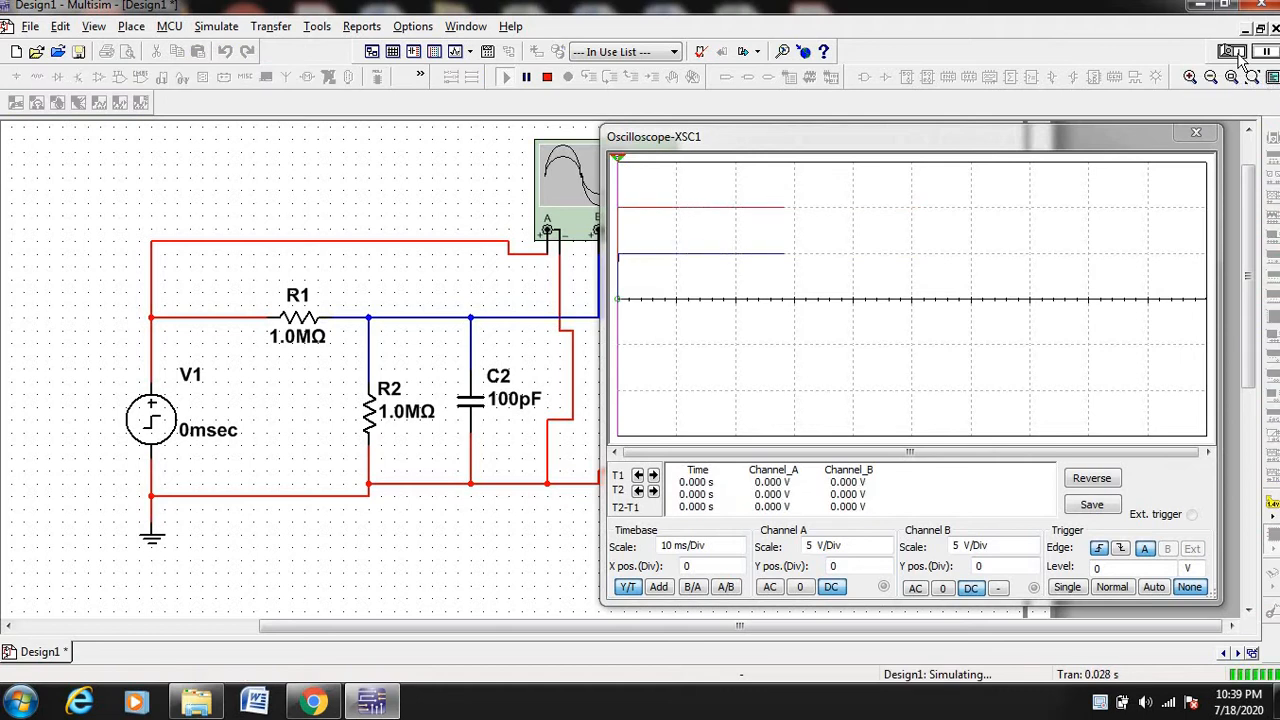
left_click(1264, 58)
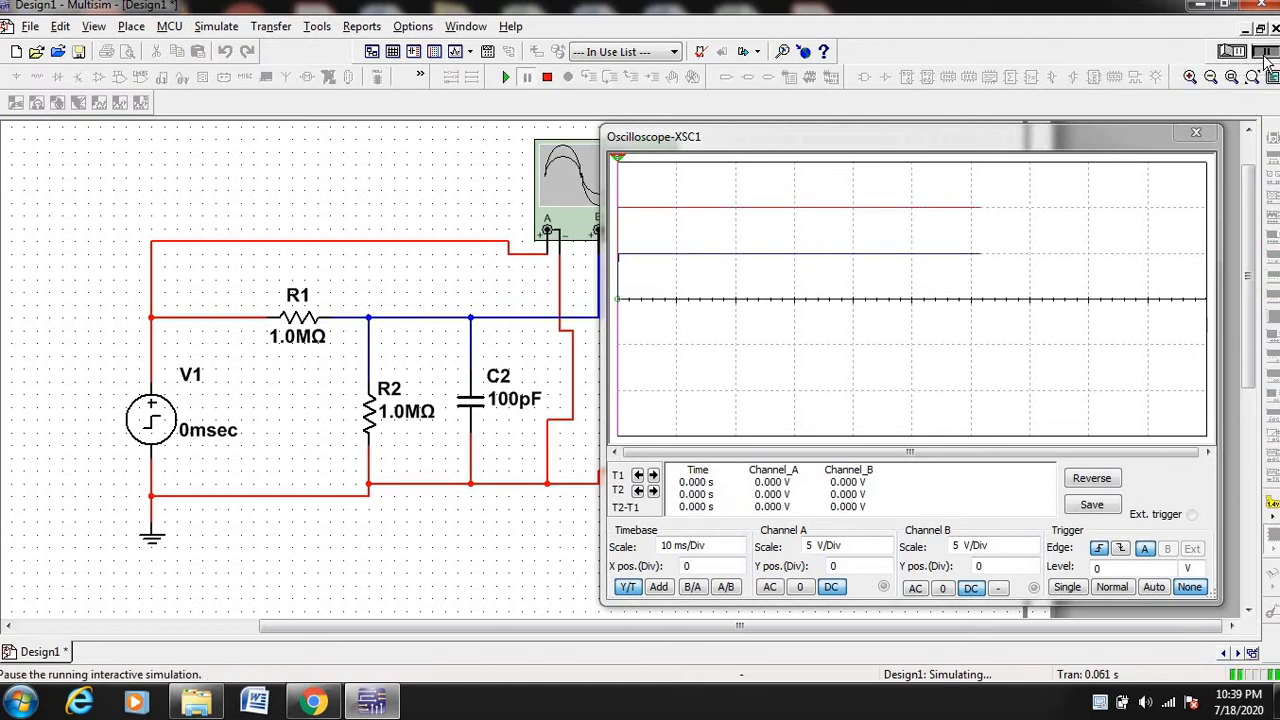
left_click(714, 550)
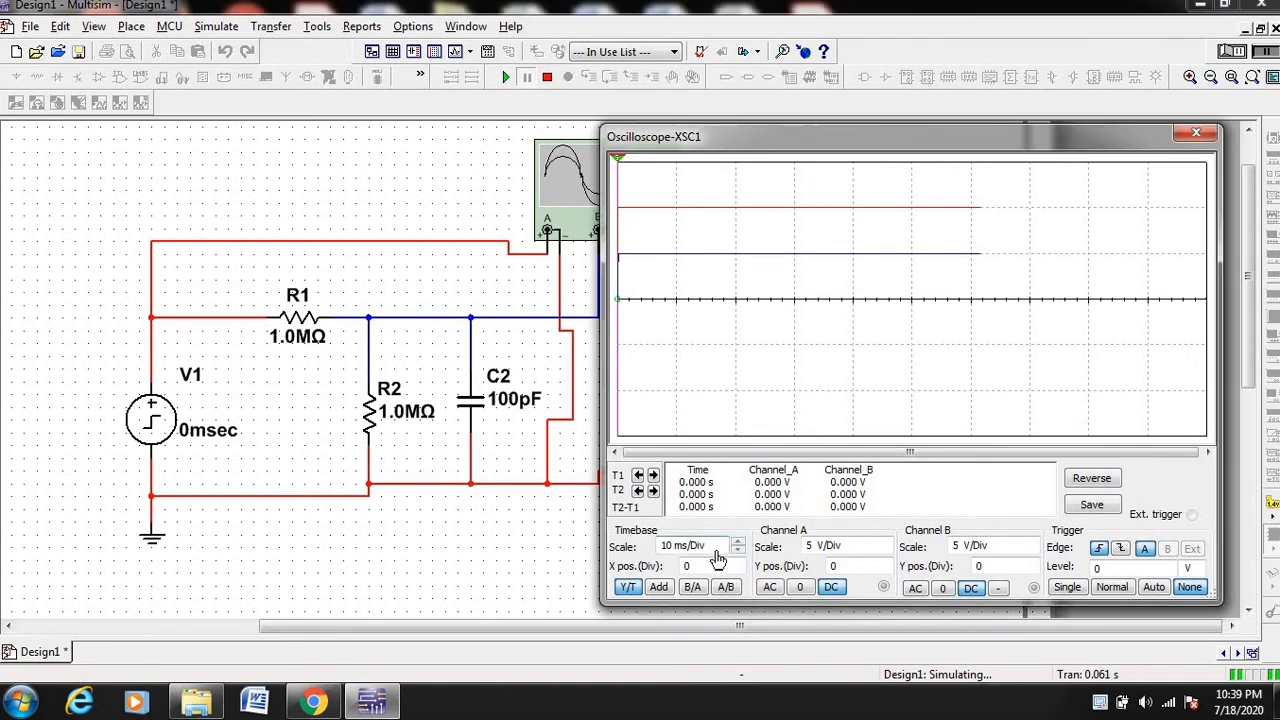
key("Down")
key("Down")
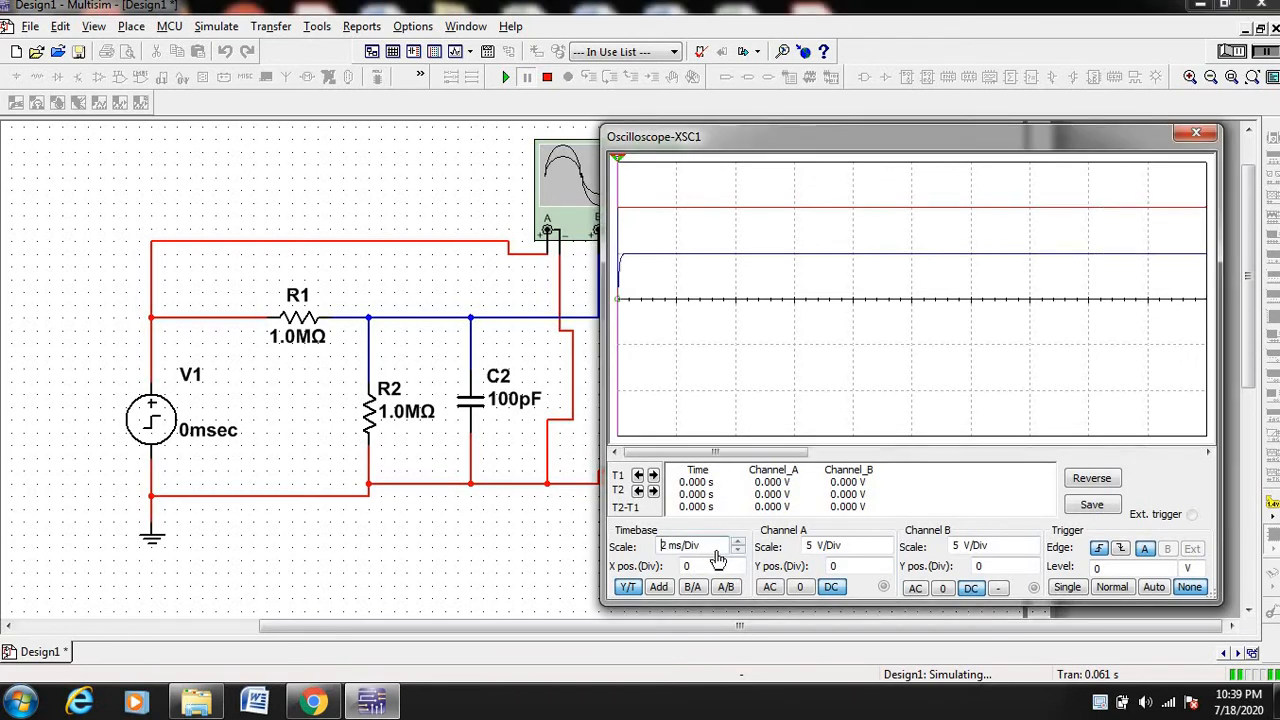
key("Down")
key("Down")
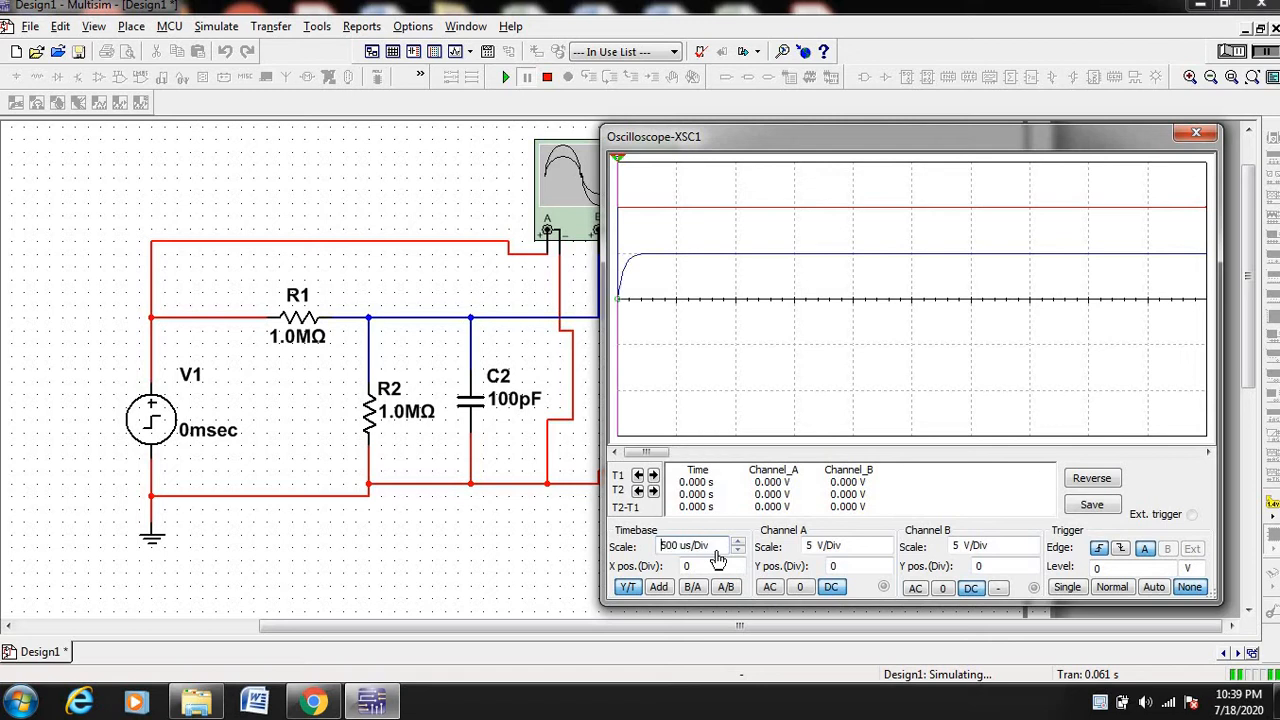
key("Down")
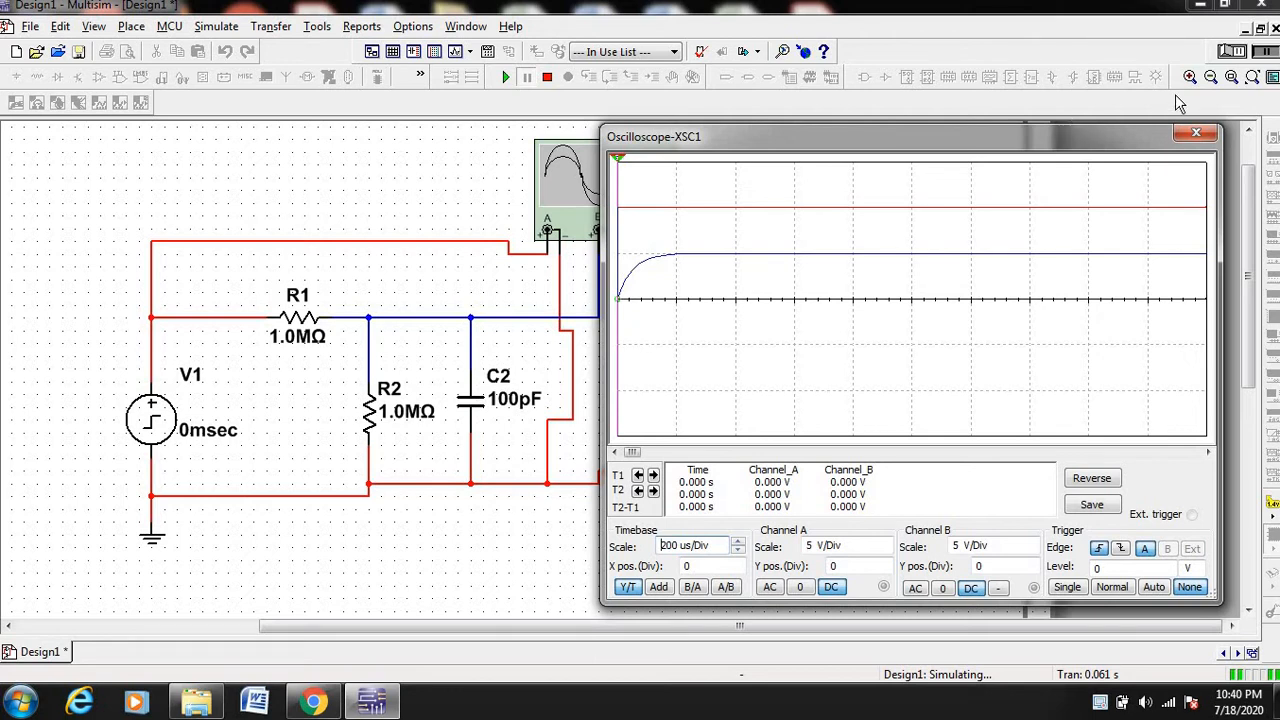
left_click(1230, 55)
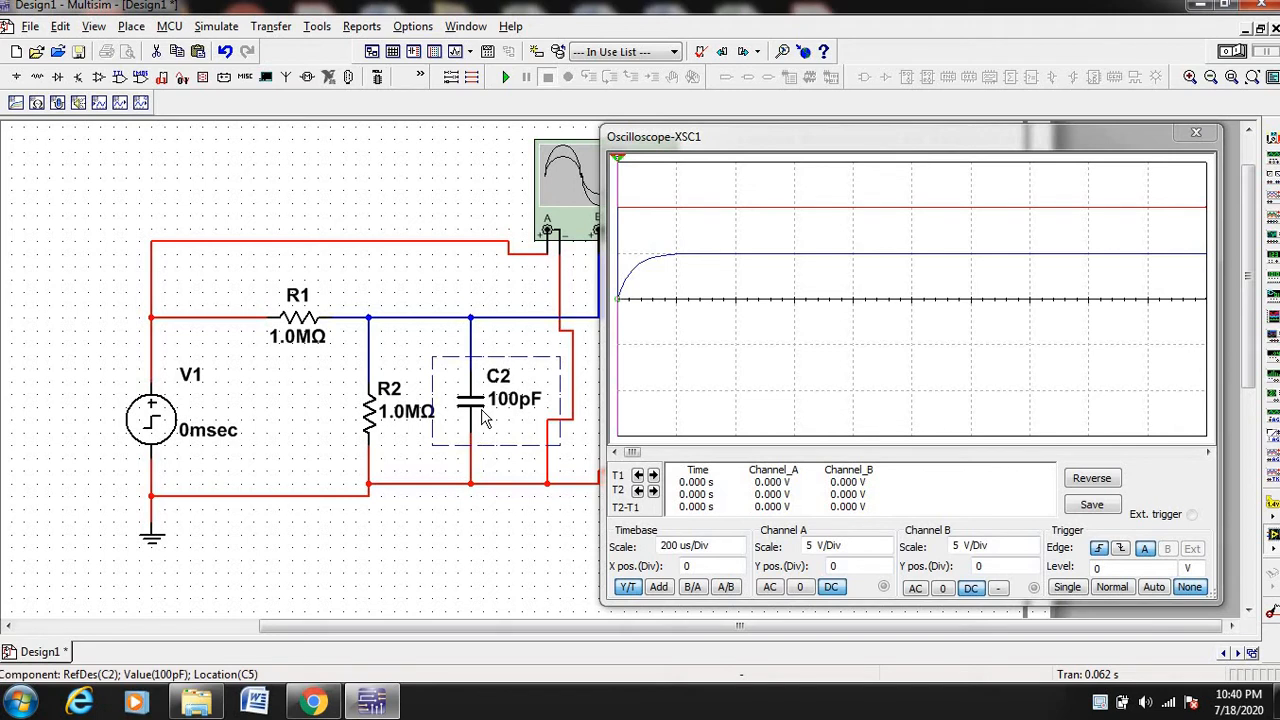
Step: Duplicate capacitor C2 into the space above R1 and rotate the copy to horizontal
key("ctrl+c")
key("ctrl+v")
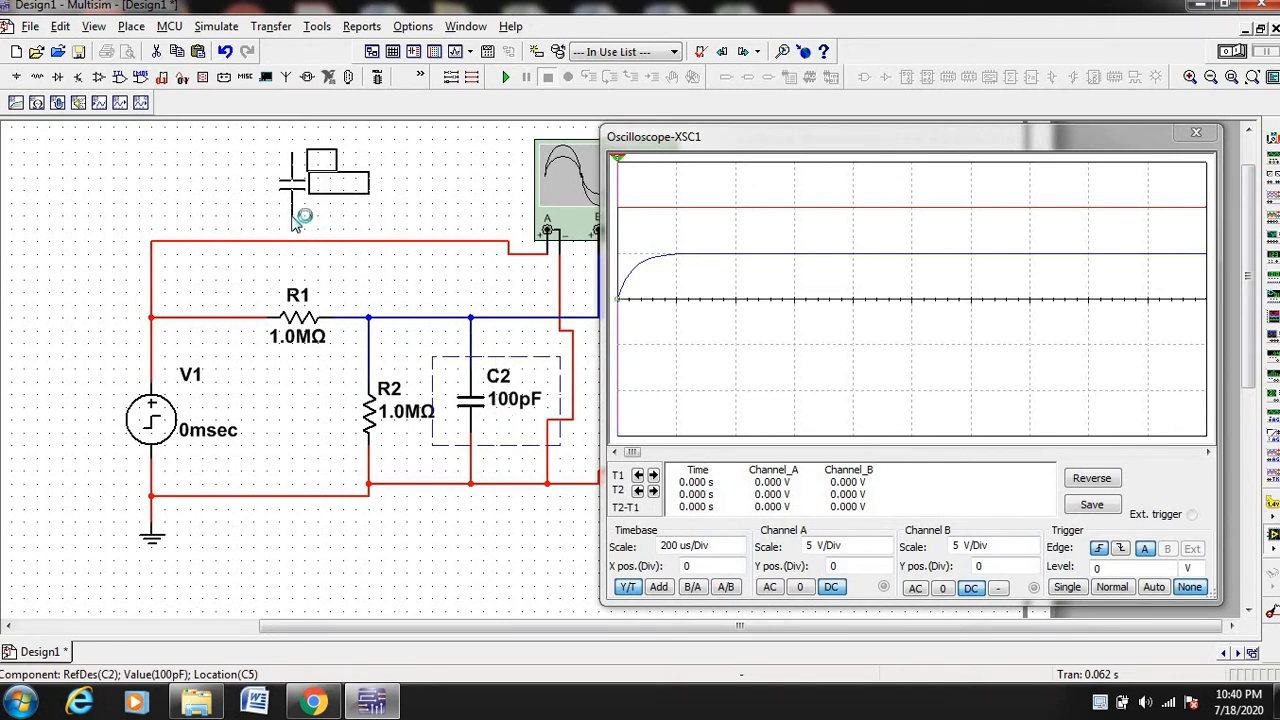
left_click(296, 218)
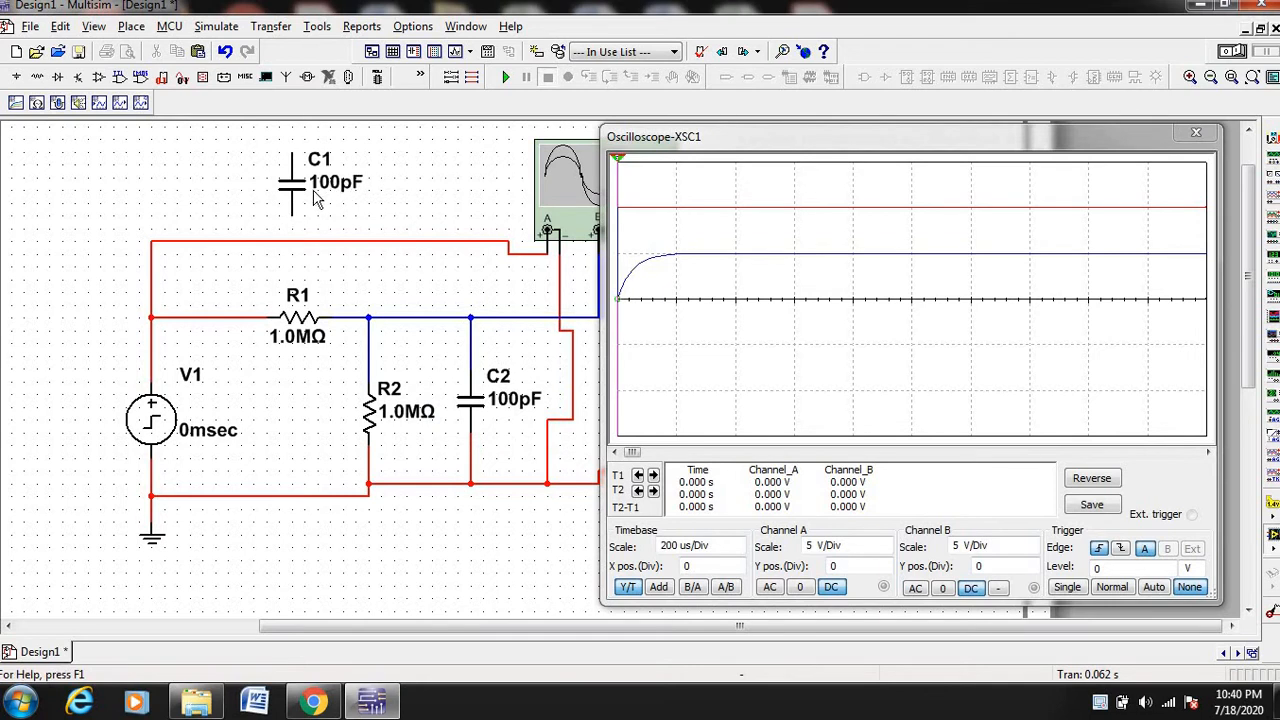
left_click(312, 204)
key("ctrl+r")
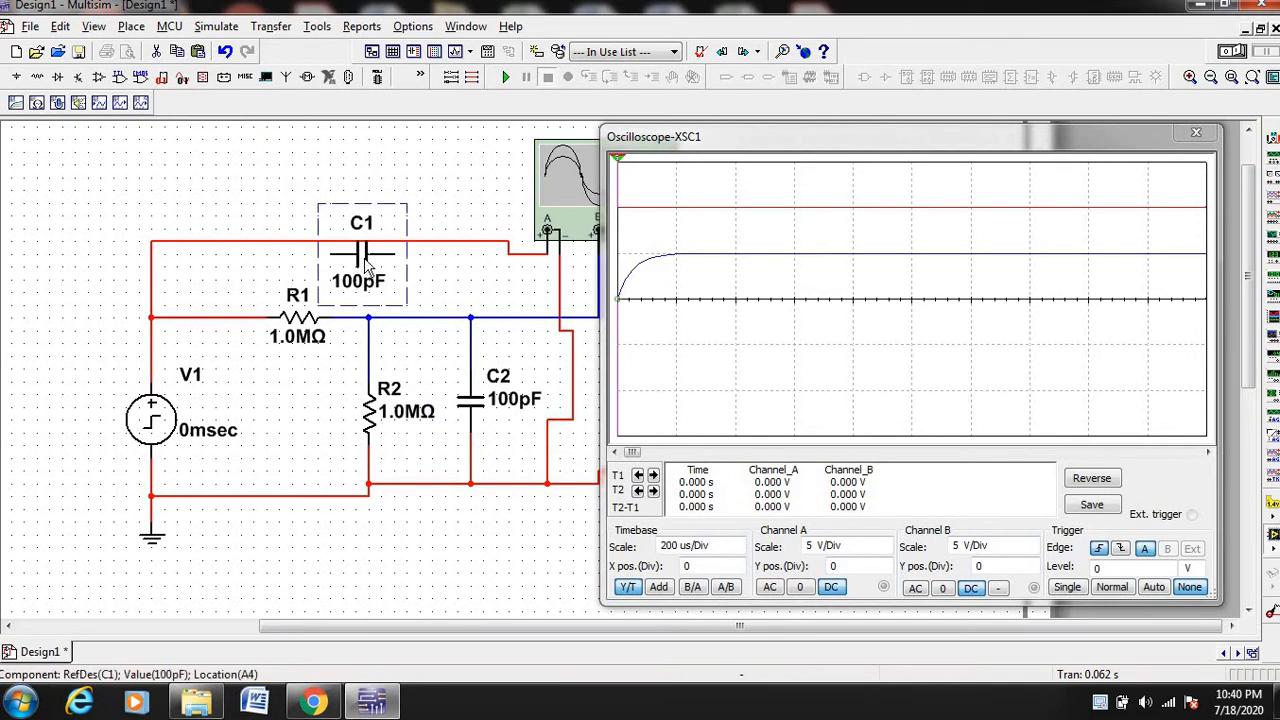
Step: Move capacitor C1 above the oscilloscope's channel A wire and wire it in parallel with R1
left_click_drag(367, 262, 303, 197)
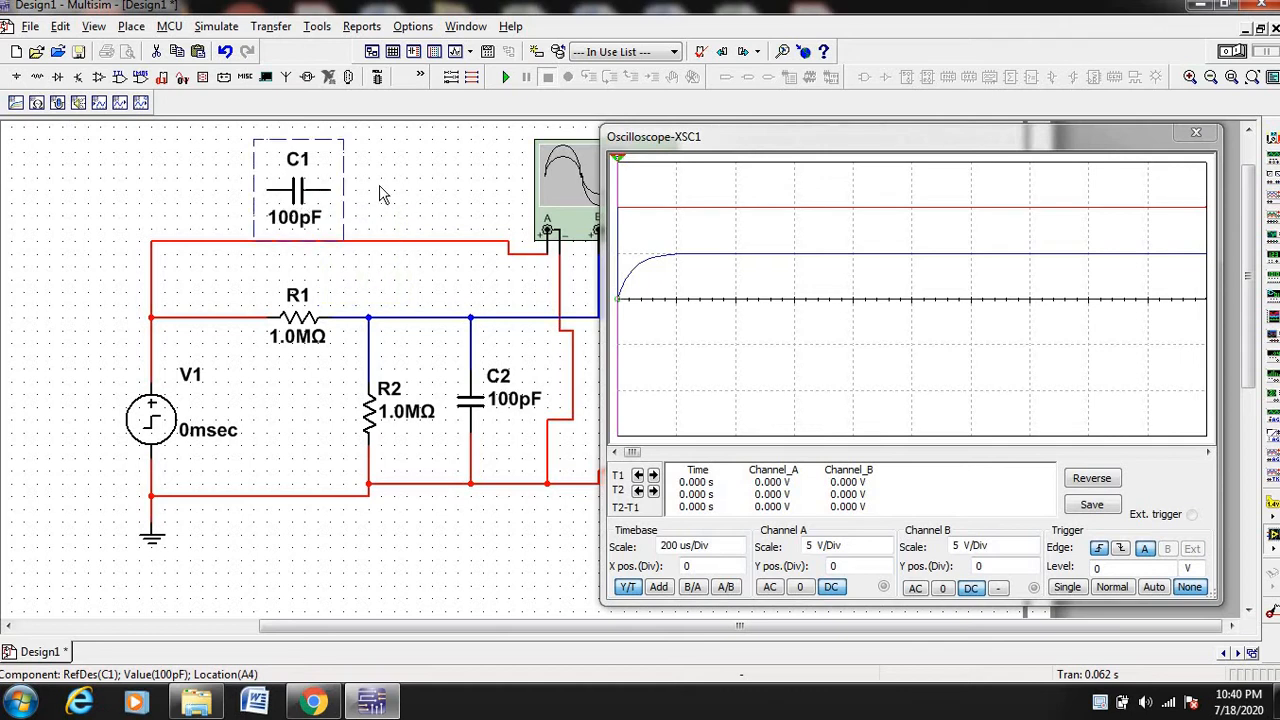
left_click(380, 193)
left_click(333, 189)
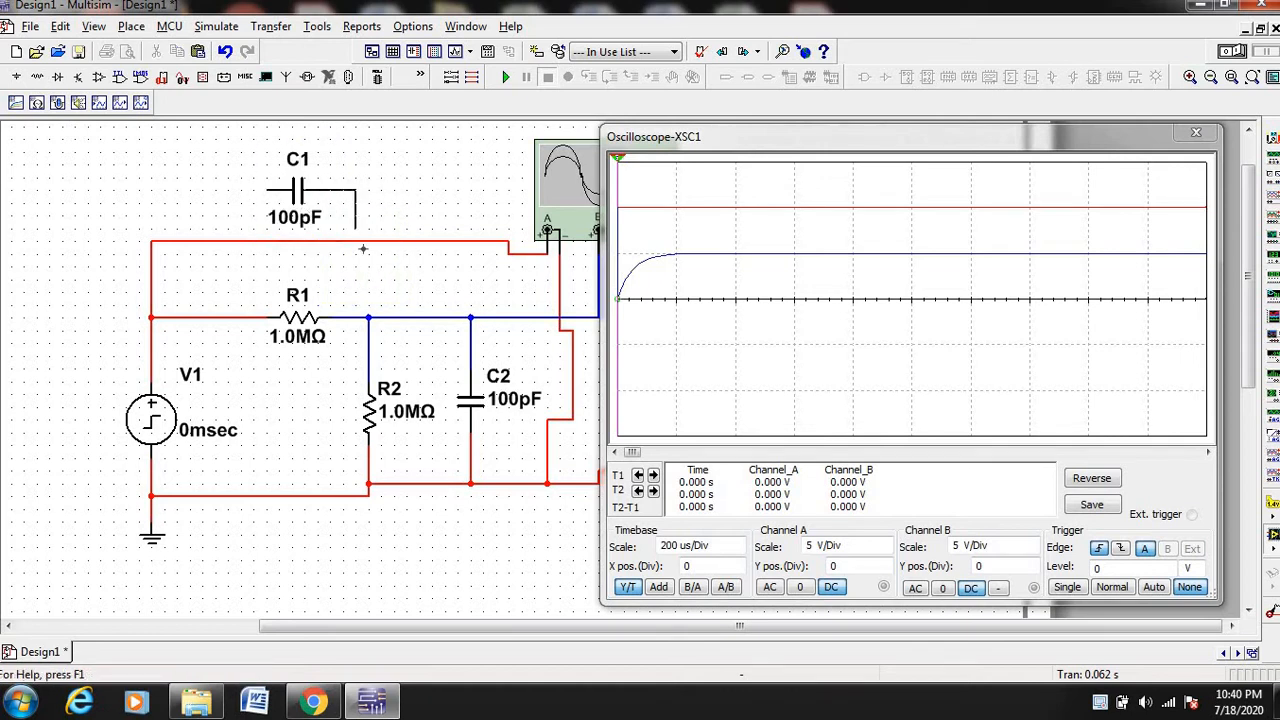
left_click(368, 318)
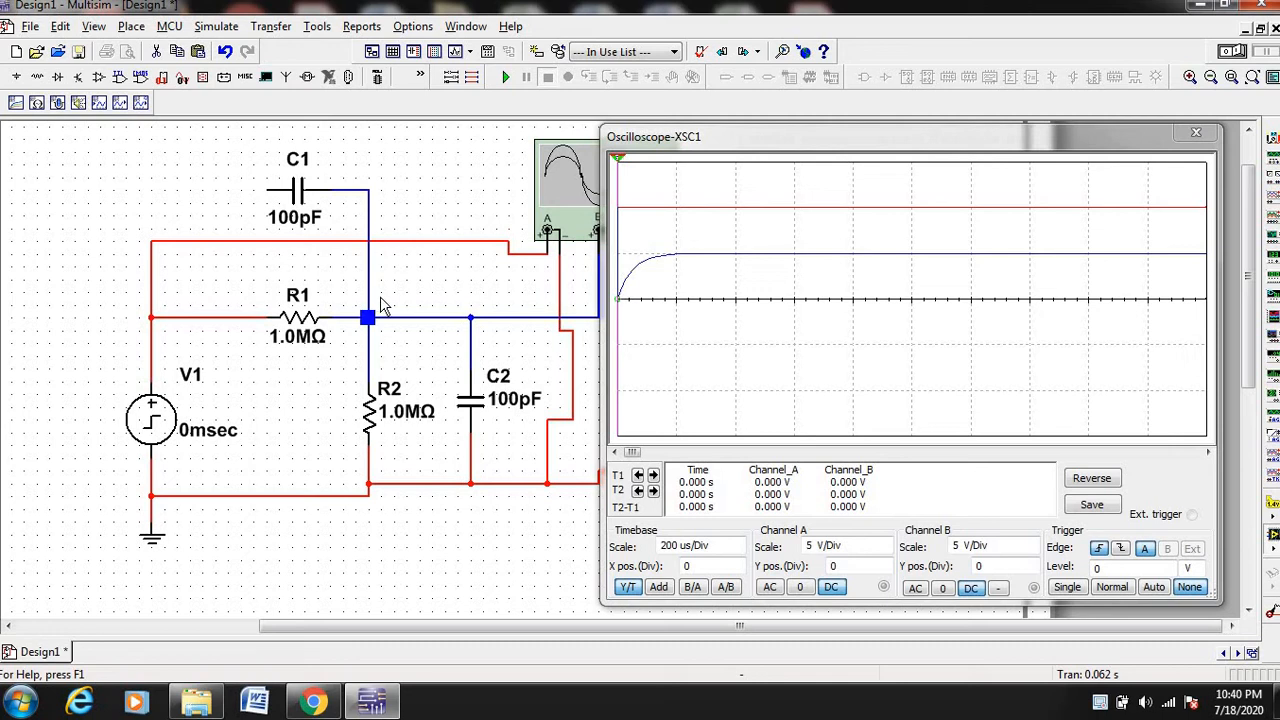
left_click(381, 304)
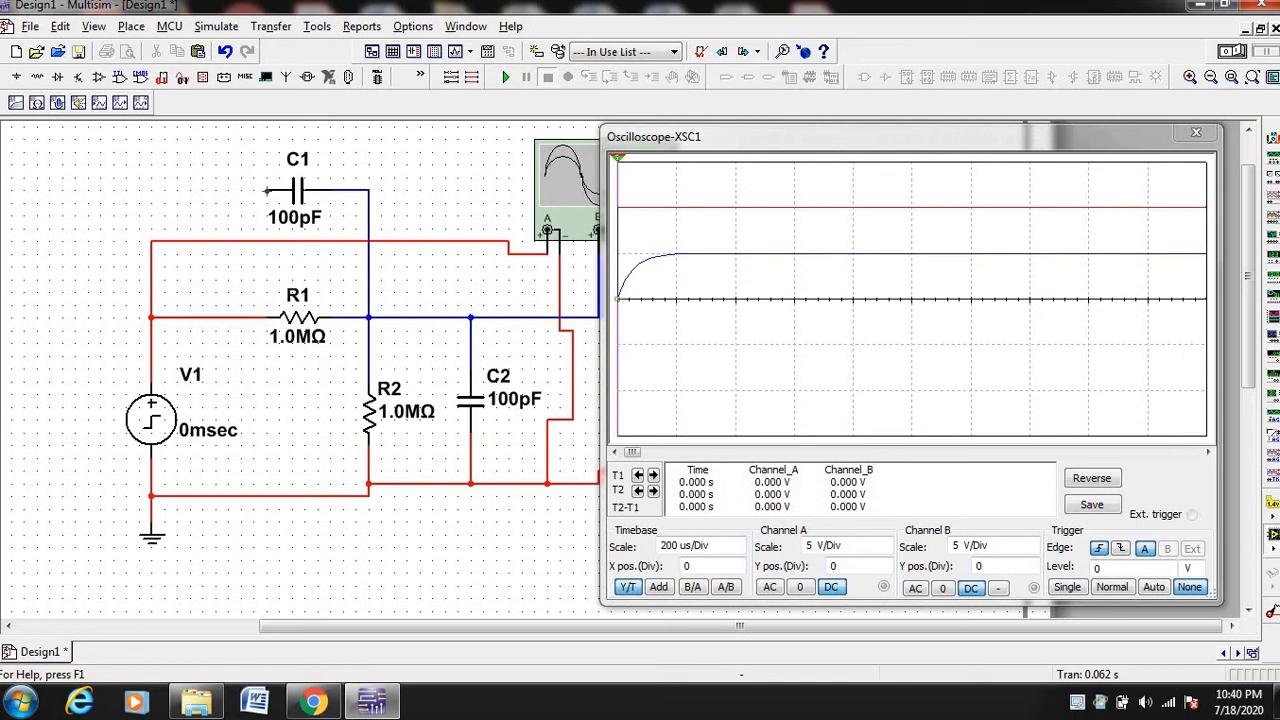
left_click(256, 192)
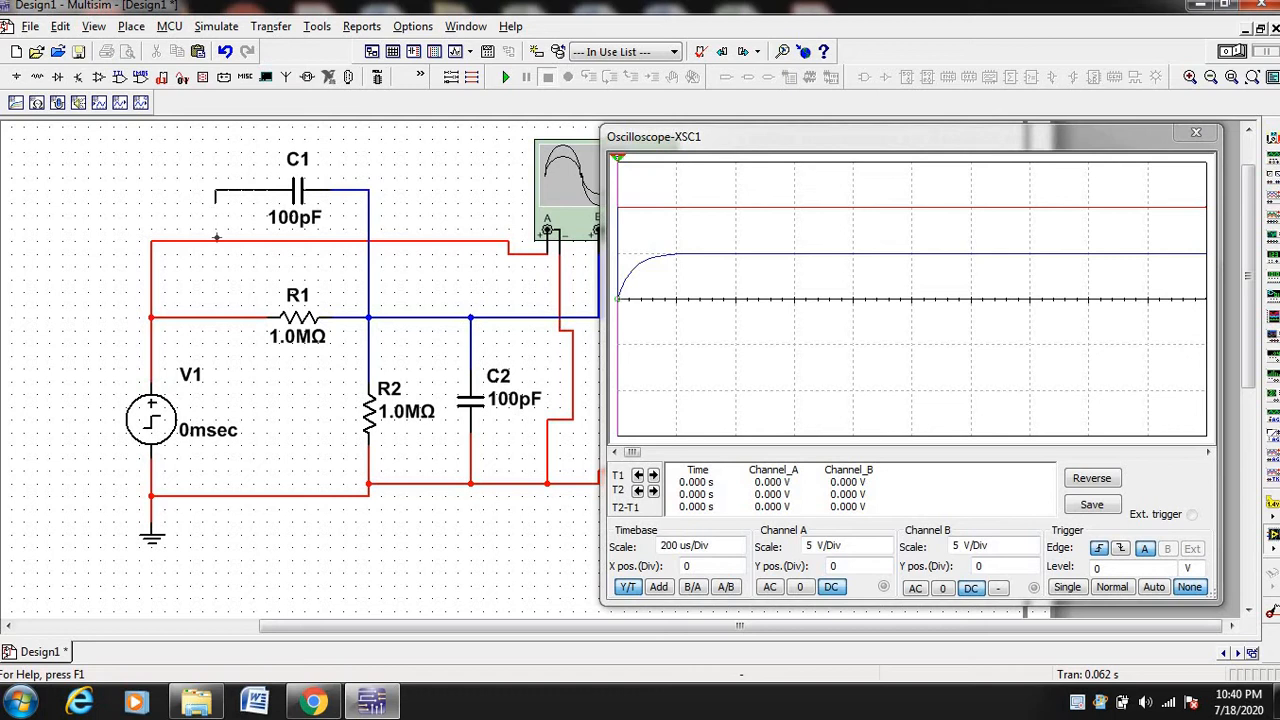
left_click(214, 316)
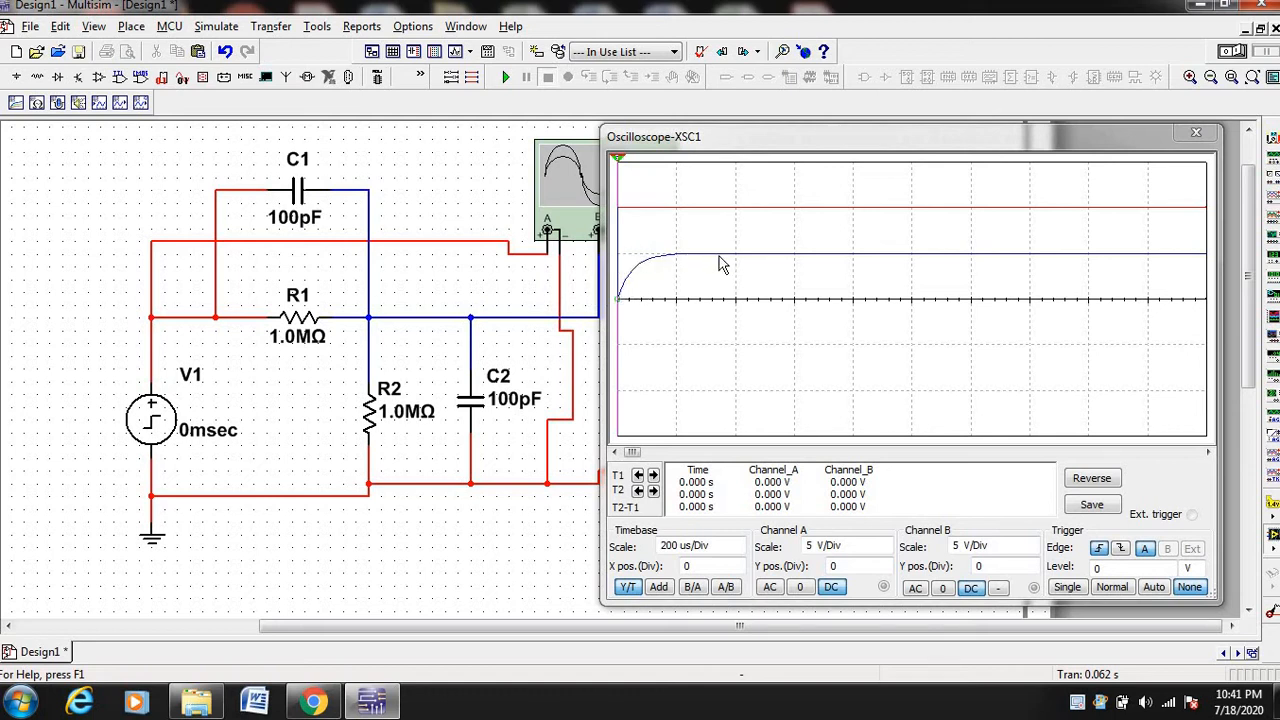
Step: Run and pause the simulation, examine the input and output traces from time zero on the oscilloscope, and stop it
left_click(1250, 60)
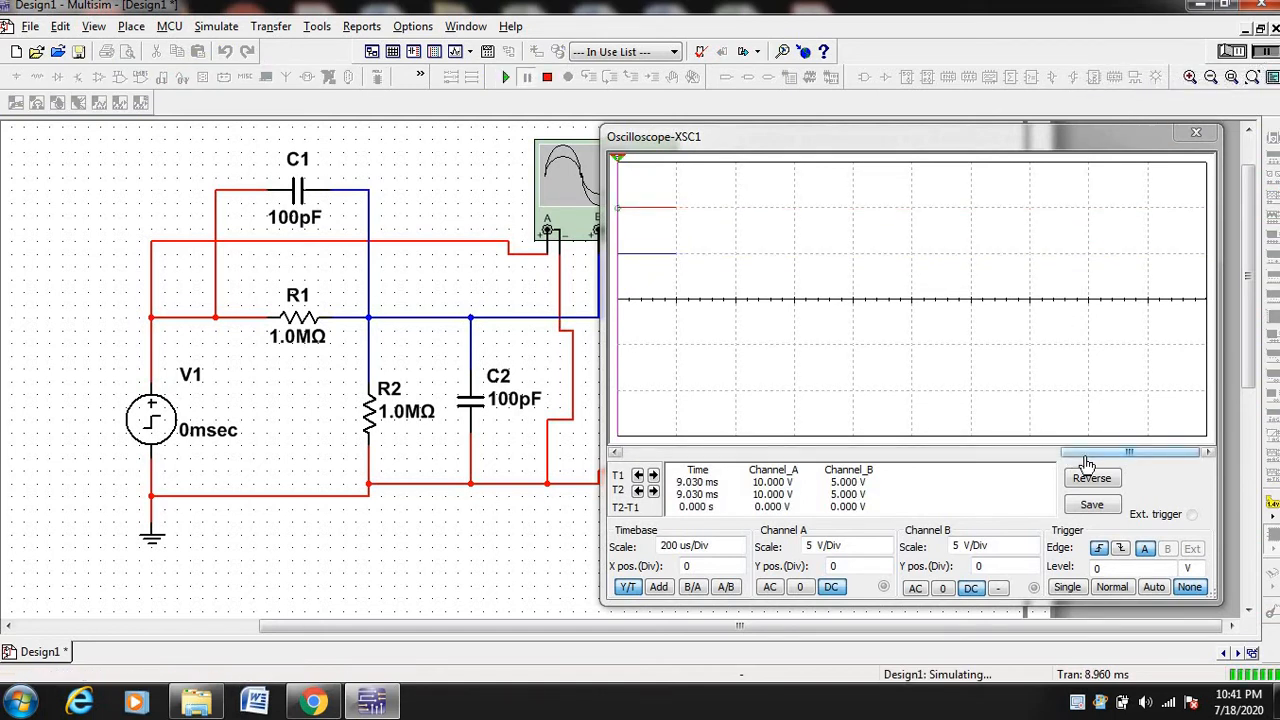
left_click_drag(1086, 460, 632, 447)
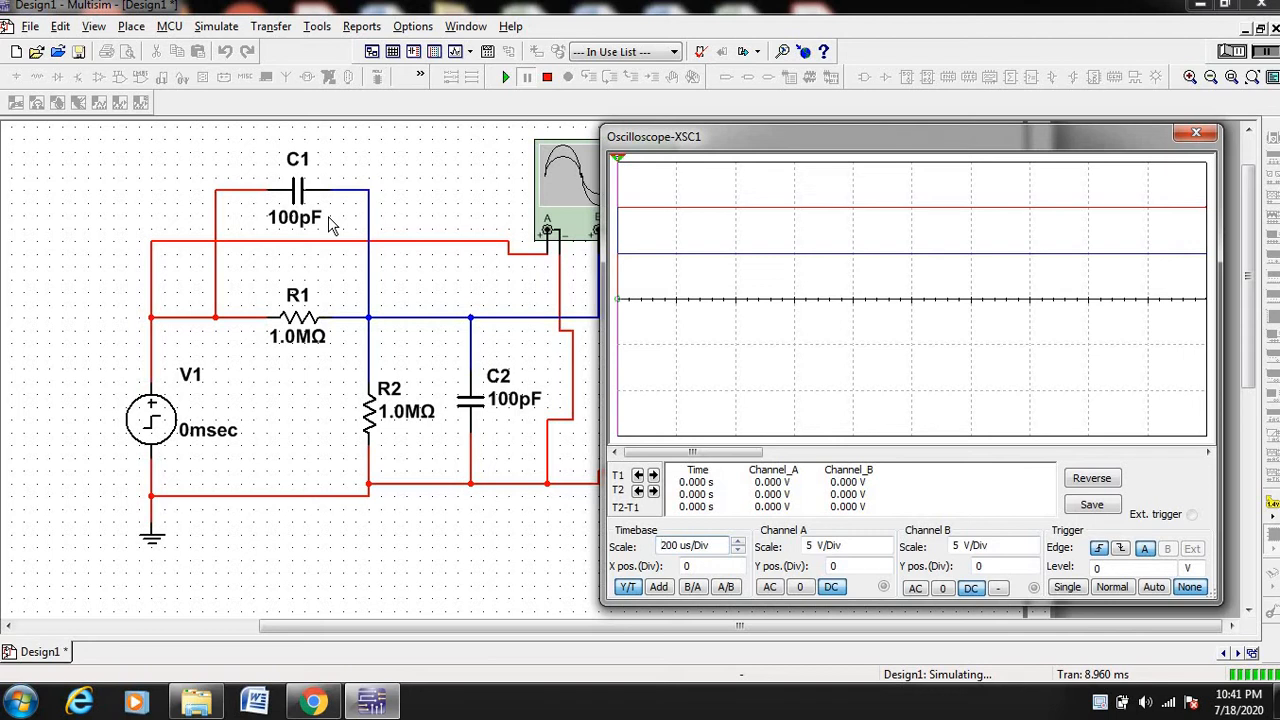
left_click(1230, 58)
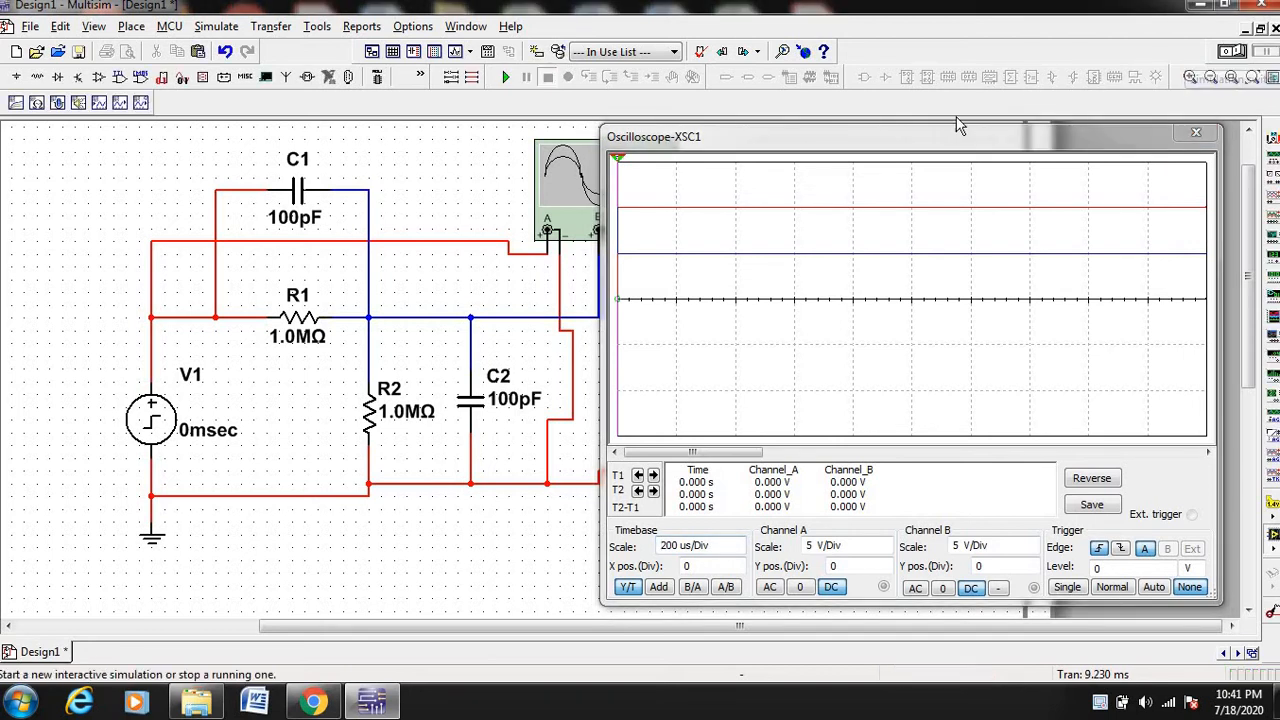
Step: Set the capacitance of C1 to 150 pF
double_click(291, 214)
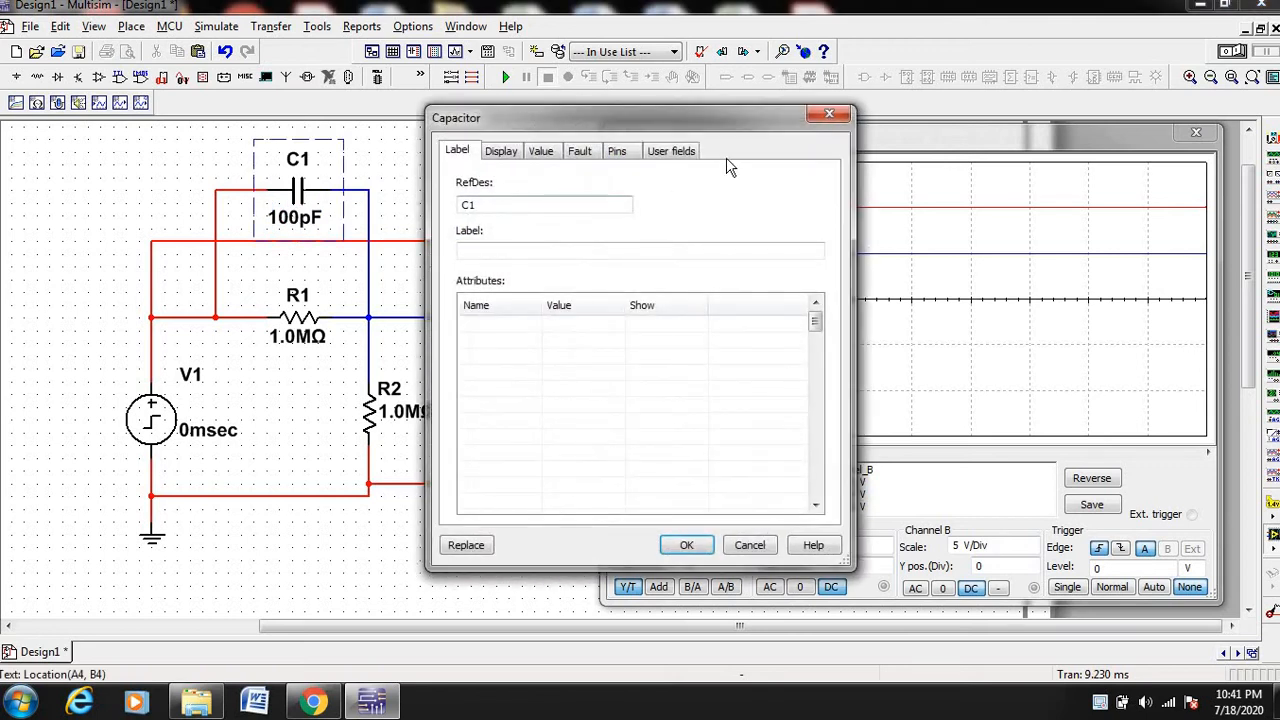
left_click(814, 115)
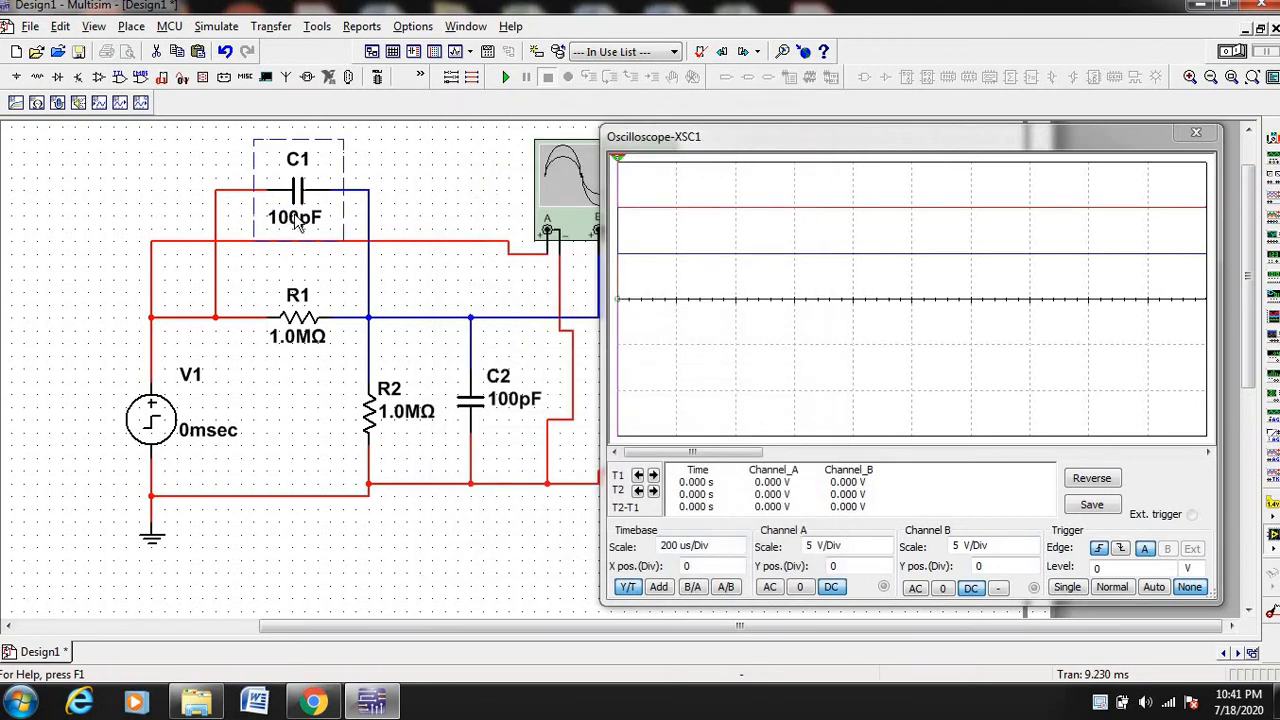
left_click(296, 220)
double_click(296, 220)
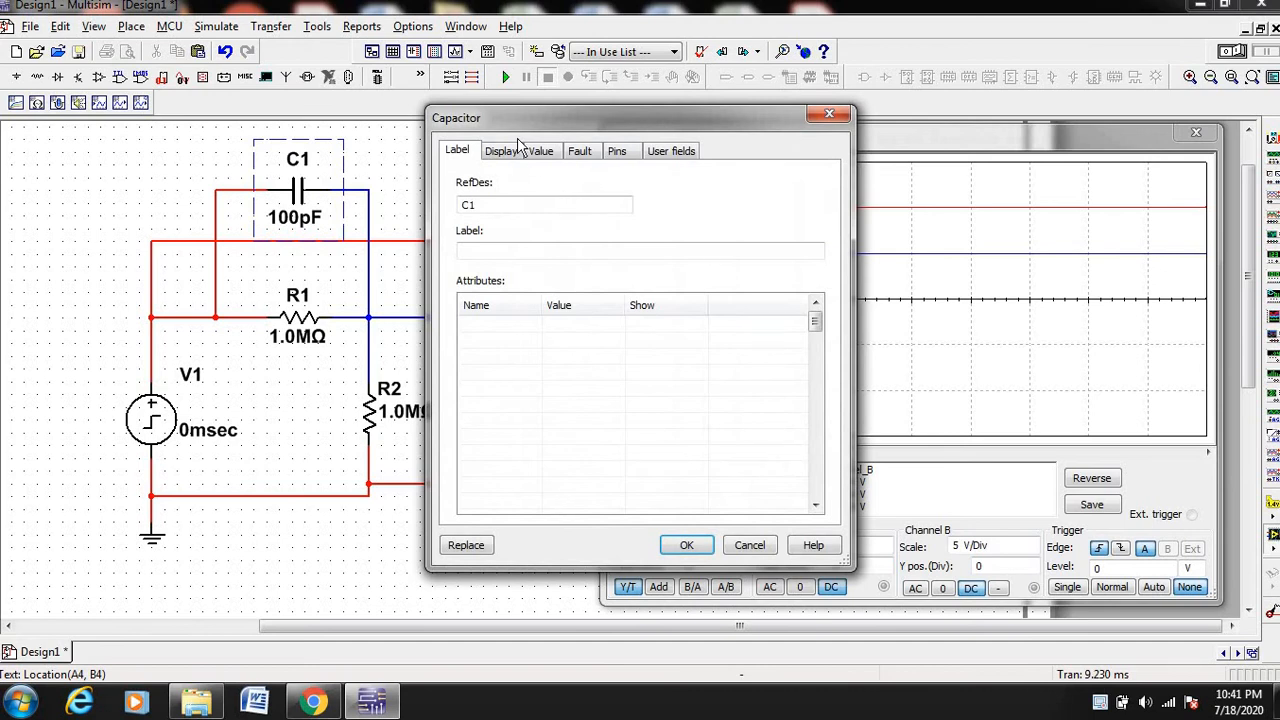
left_click(542, 153)
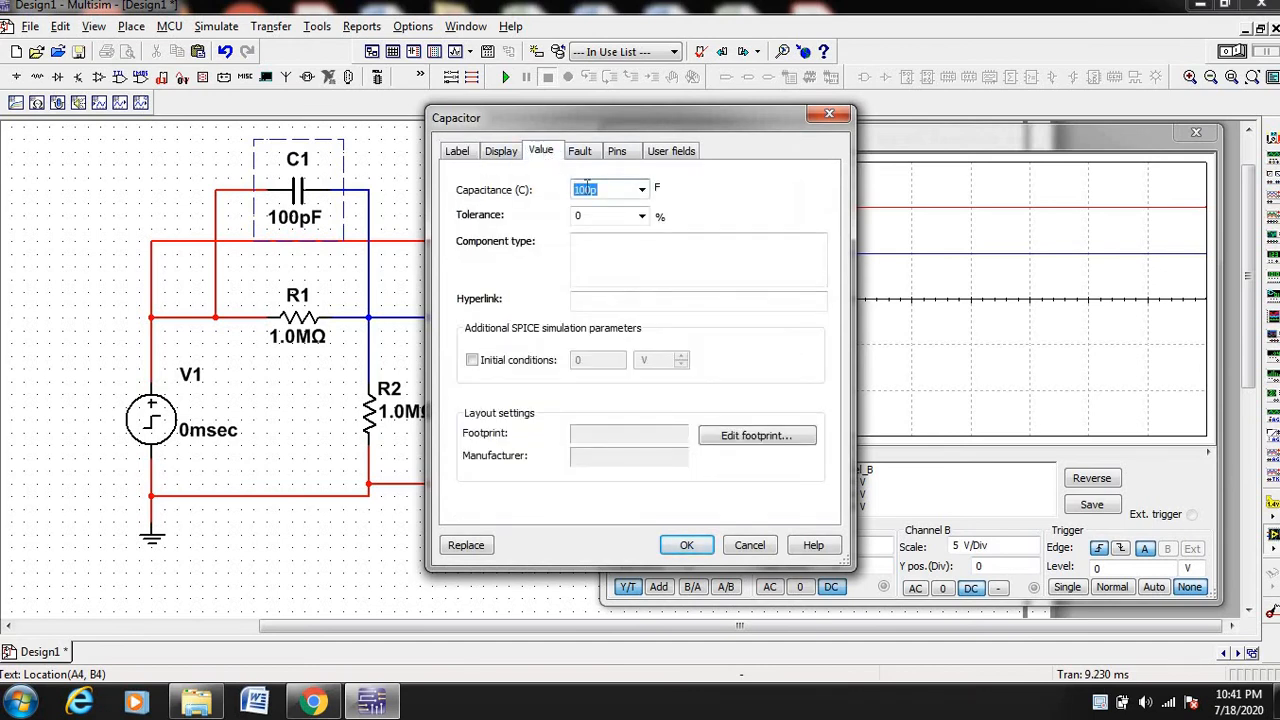
left_click(587, 189)
left_click(686, 545)
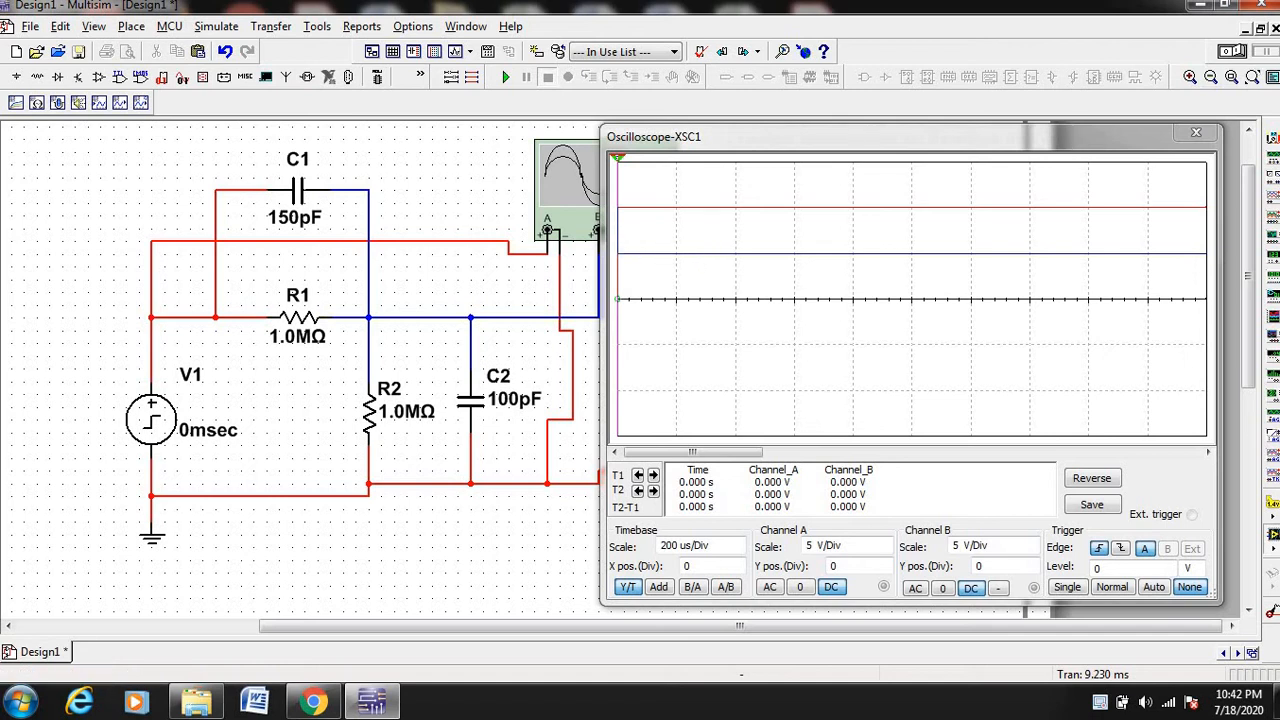
Step: Simulate the circuit, set the oscilloscope timebase to 100 us/Div, and measure the initial output level with cursor T2 at about 3.2 us
left_click(1238, 55)
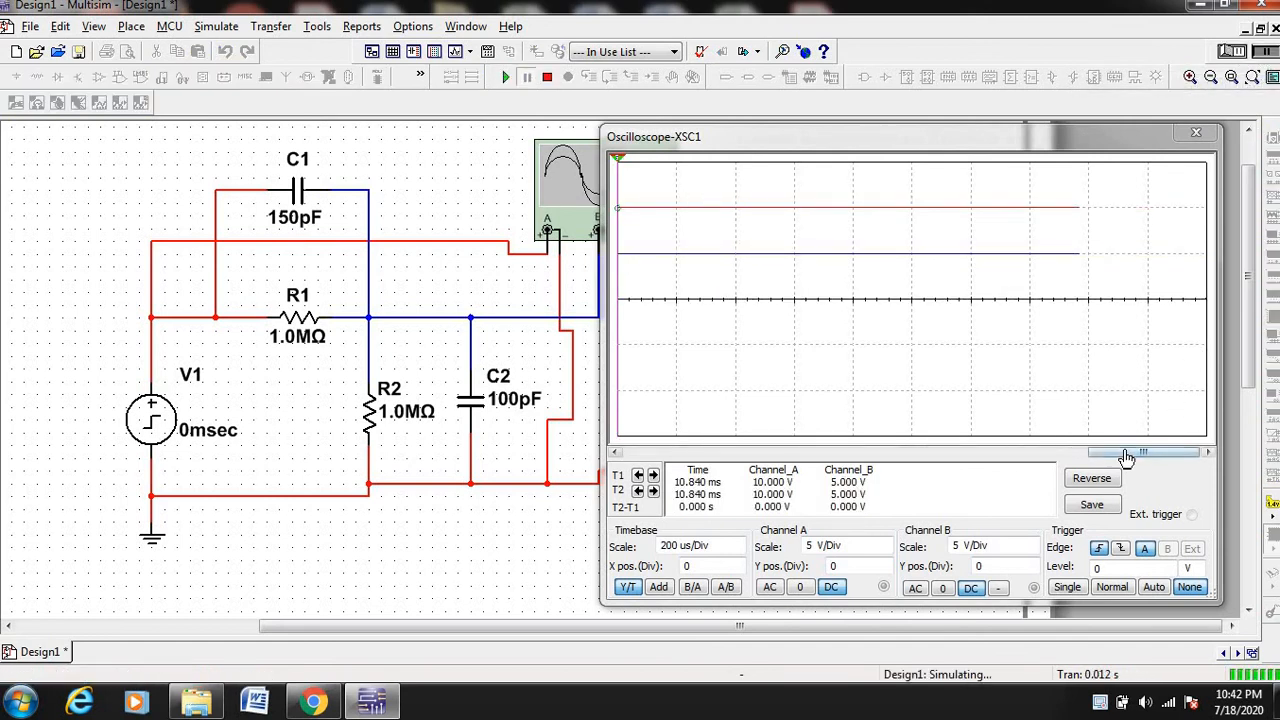
left_click_drag(1121, 451, 620, 449)
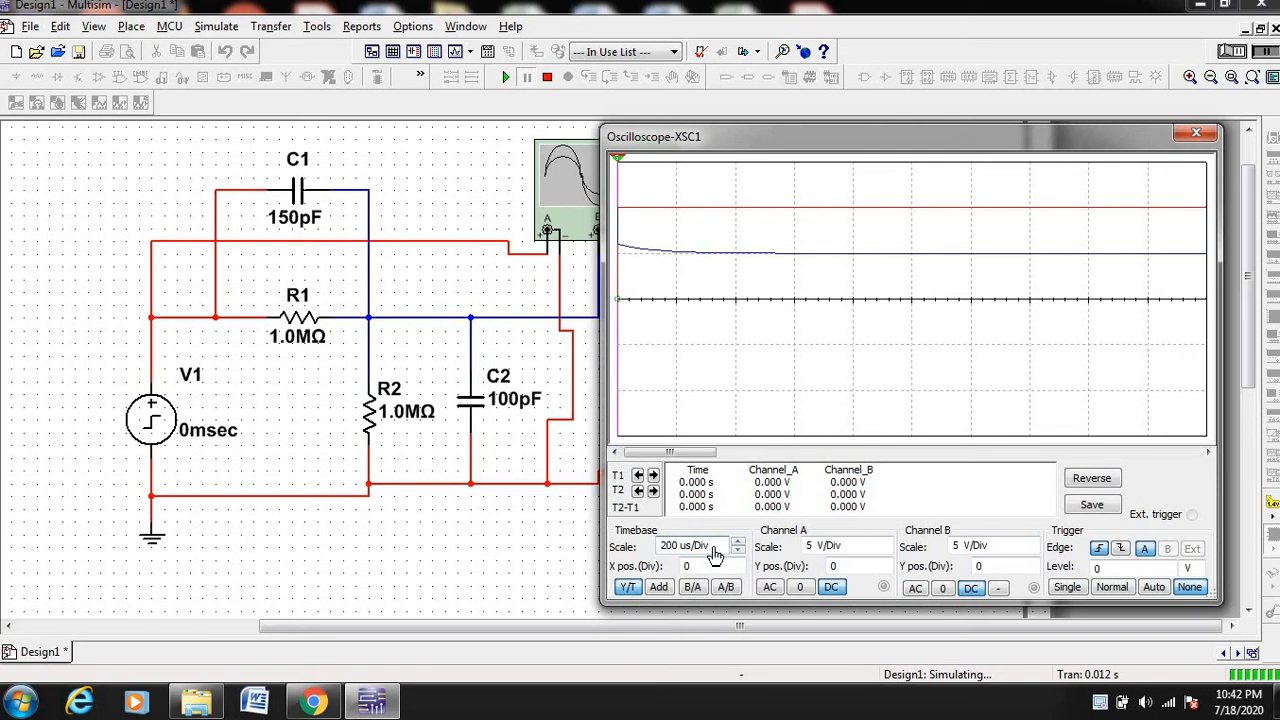
scroll(714, 554, "down", 1)
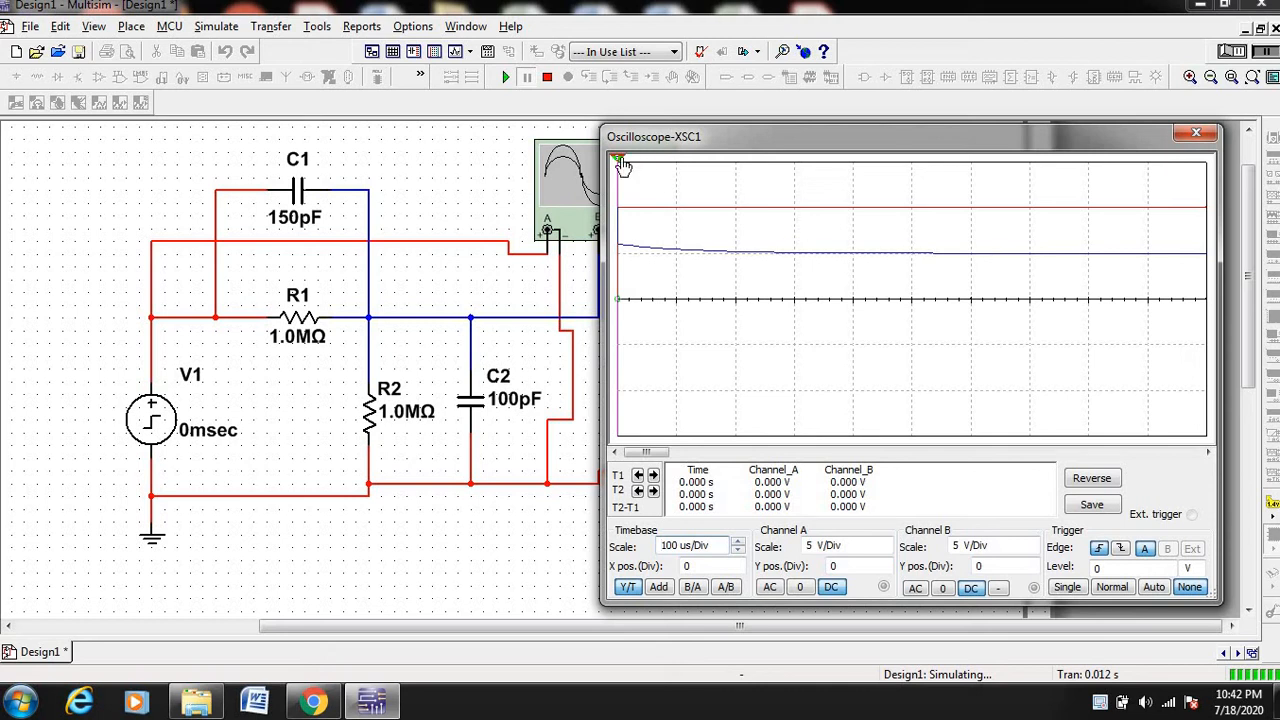
left_click_drag(621, 163, 621, 167)
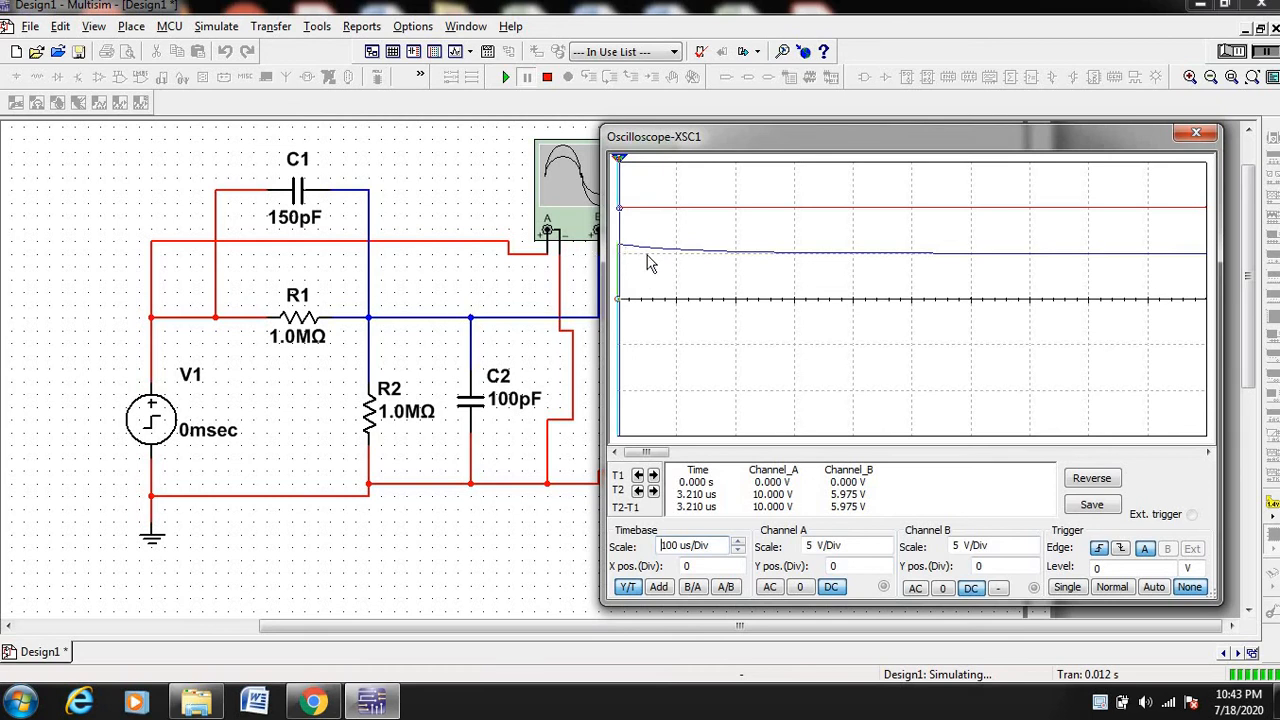
left_click(1225, 48)
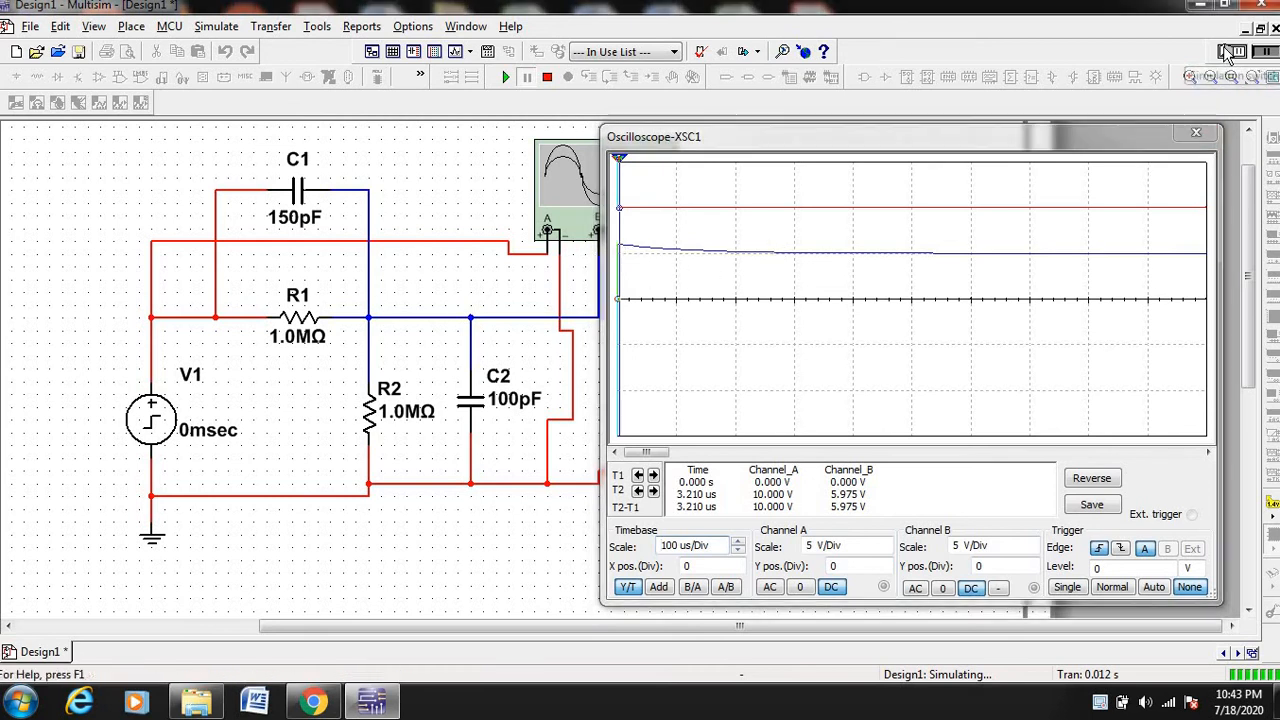
Step: Set the capacitance of C1 to 50 pF
double_click(280, 228)
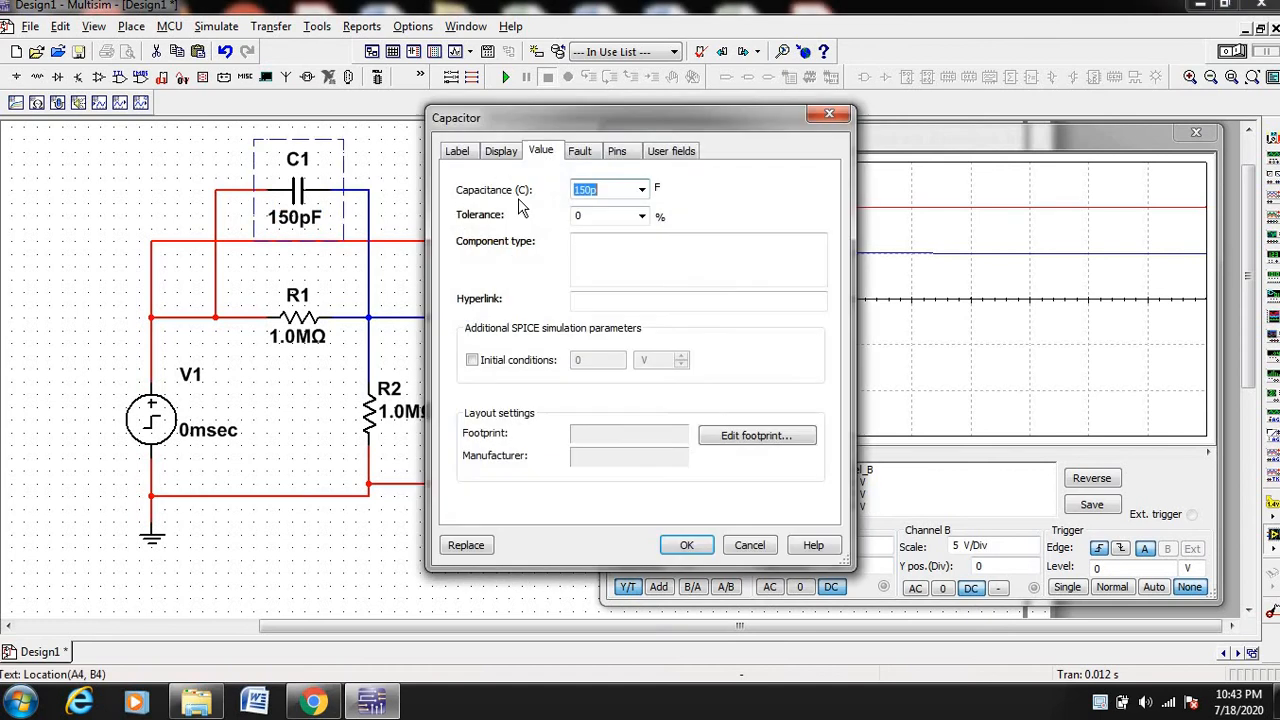
left_click(582, 190)
left_click(686, 547)
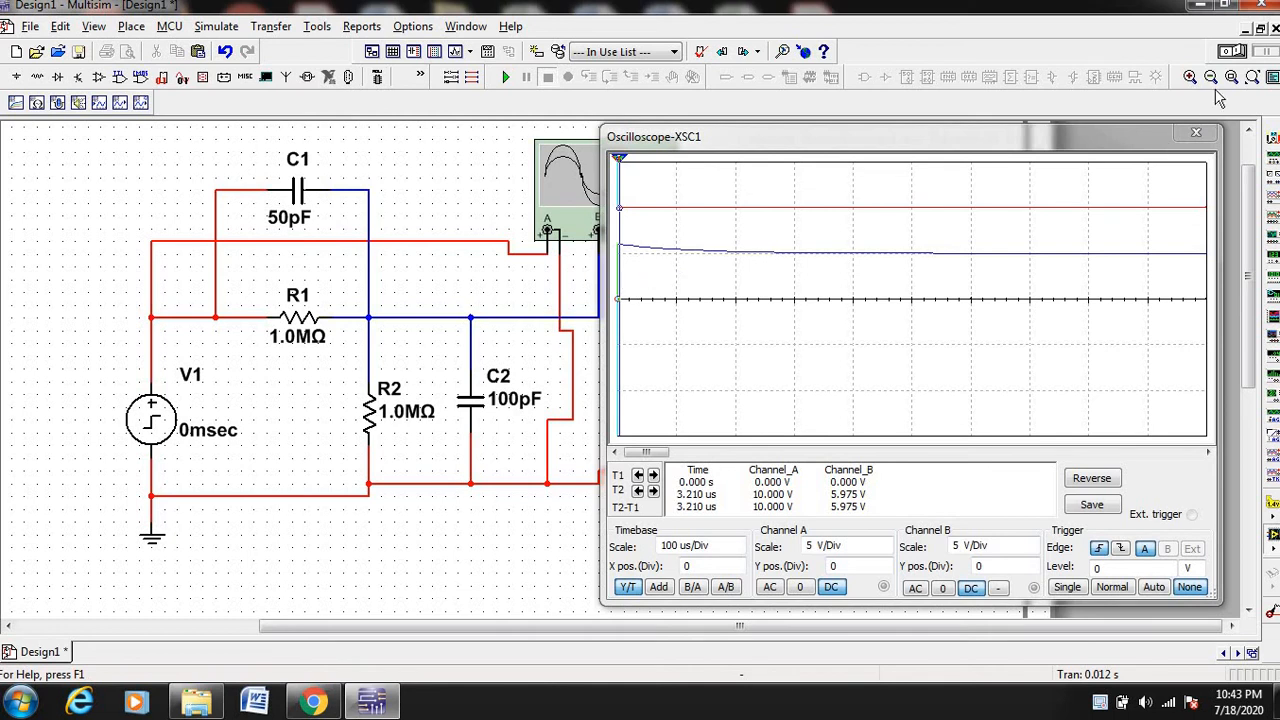
Step: Run and pause the simulation, and measure the output level at the start of the trace with cursor T2 at about 3.2 us
left_click(1238, 55)
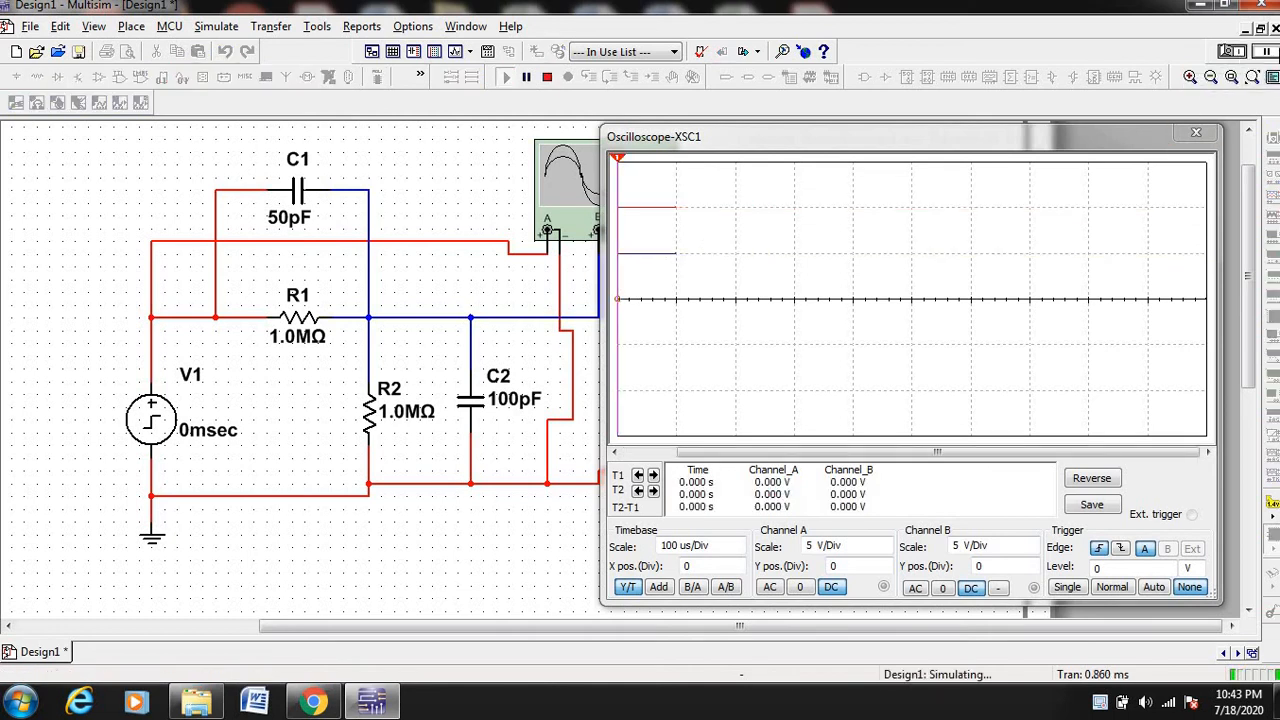
left_click(1265, 55)
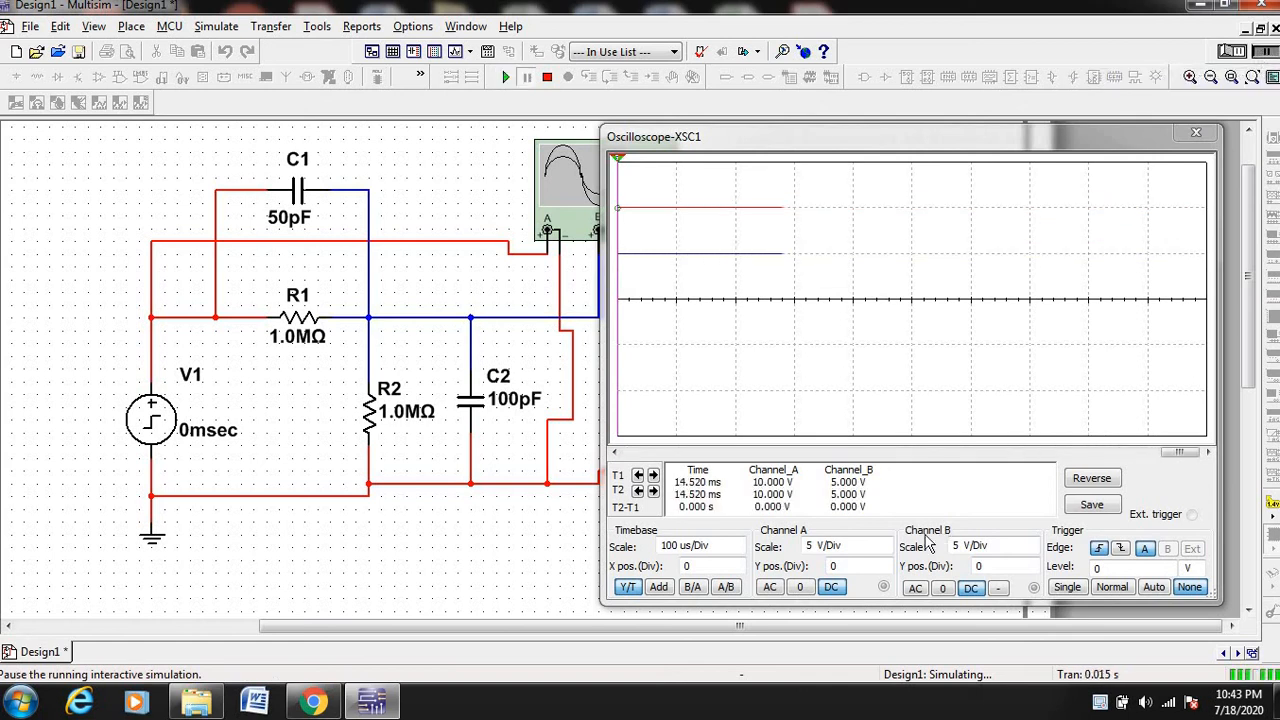
left_click_drag(1175, 460, 930, 453)
left_click_drag(783, 452, 612, 452)
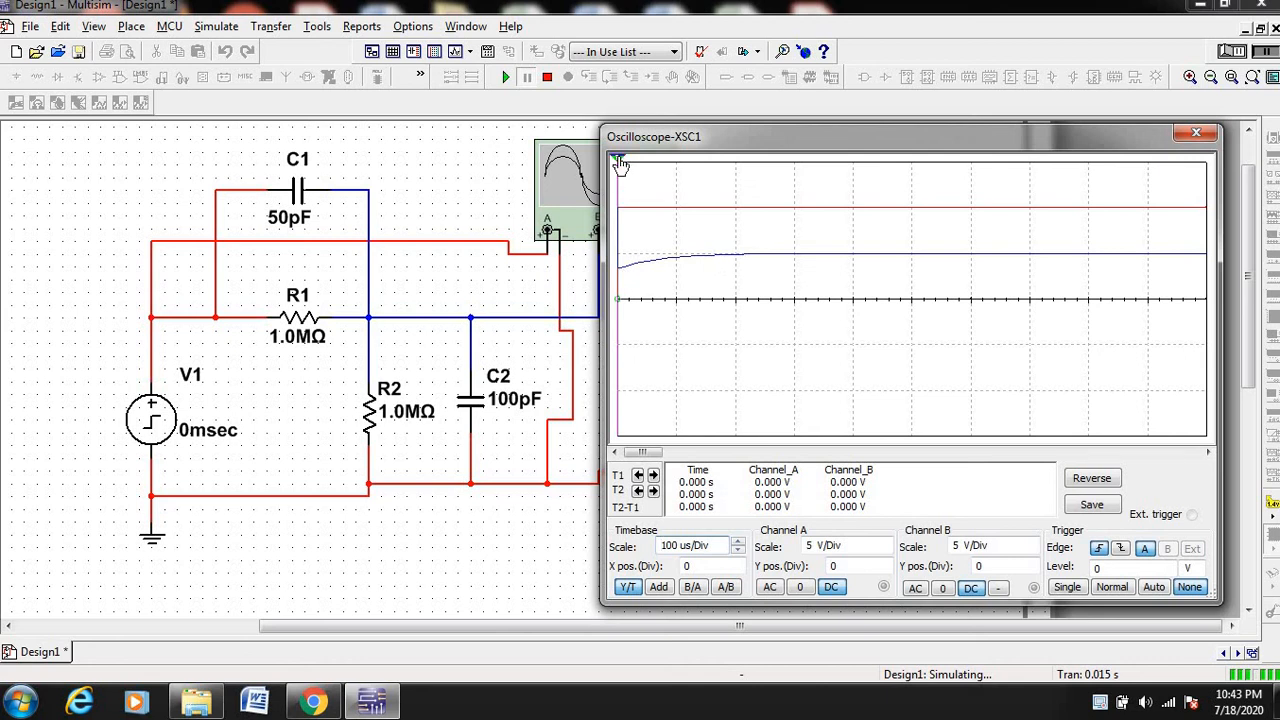
left_click_drag(620, 163, 622, 166)
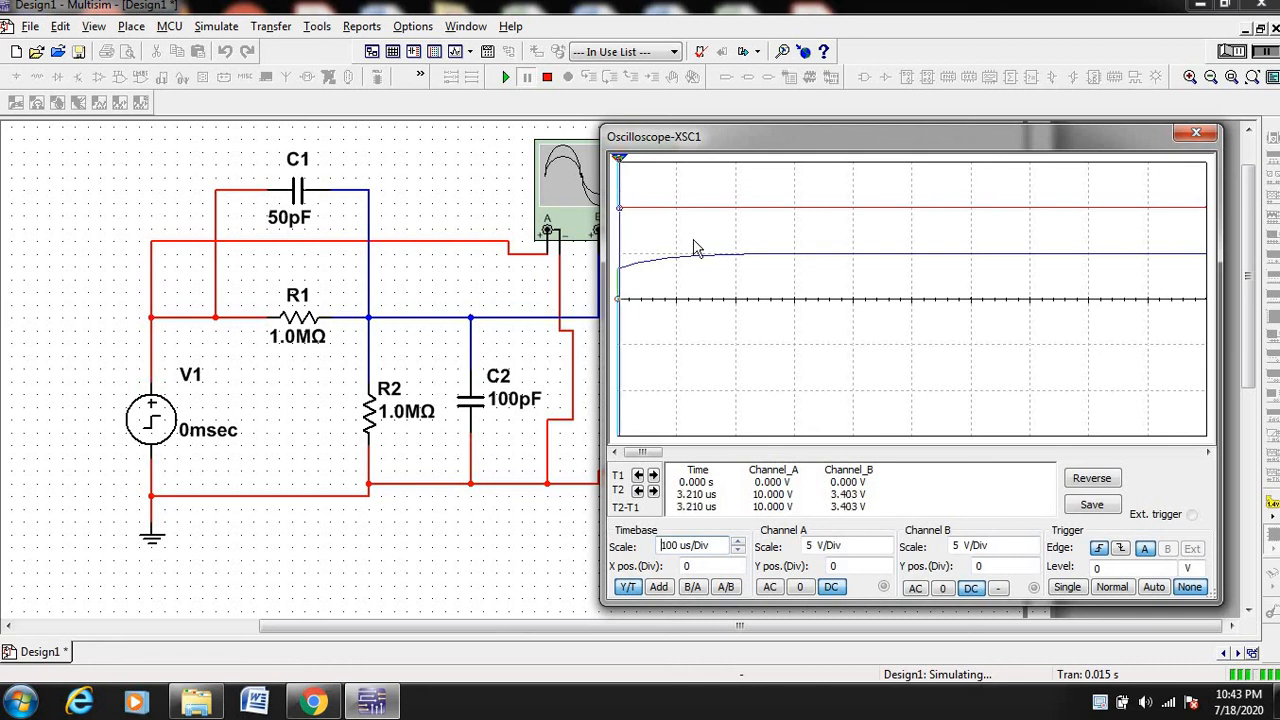